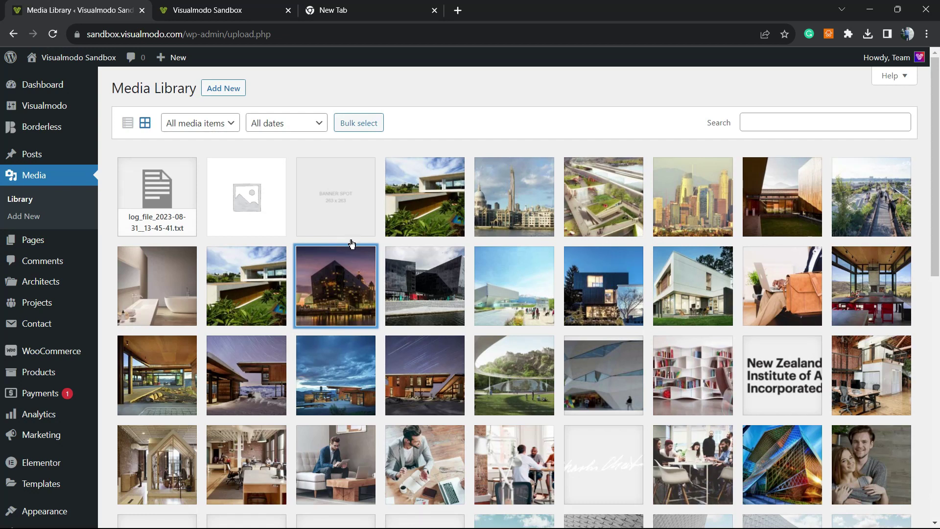
Open architect-blog-07-2.jpg's attachment details and focus its empty Alternative Text field.
{"action": "left_click", "coordinate": [259, 277]}
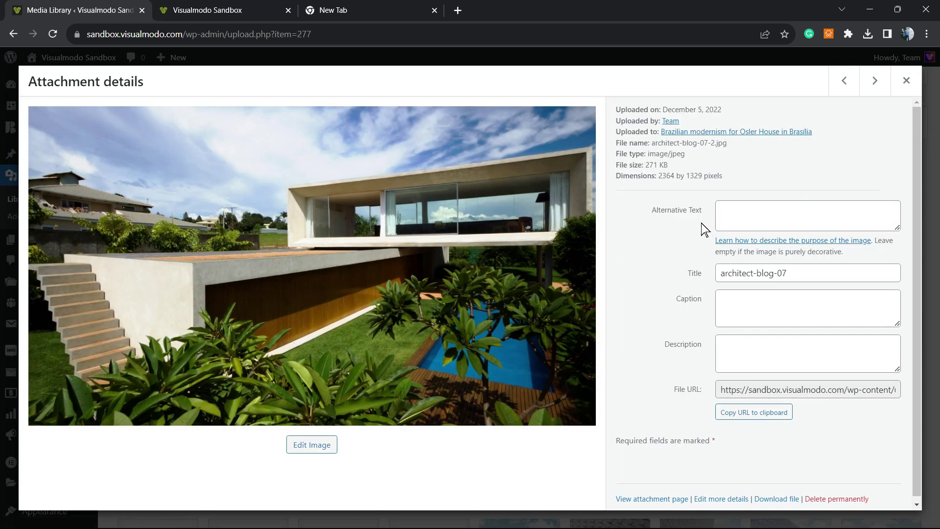
{"action": "left_click", "coordinate": [665, 215]}
{"action": "double_click", "coordinate": [665, 215]}
{"action": "left_click", "coordinate": [665, 215]}
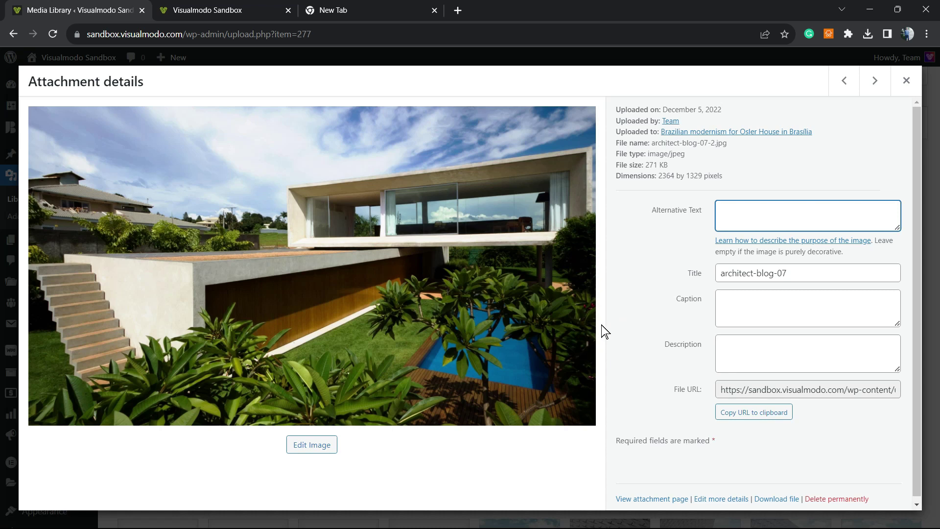
Close those details and open architect-projects-60-1-1.jpg, the mountain house at dusk.
{"action": "left_click", "coordinate": [897, 86]}
{"action": "scroll", "coordinate": [345, 250], "scroll_direction": "down", "scroll_amount": 3}
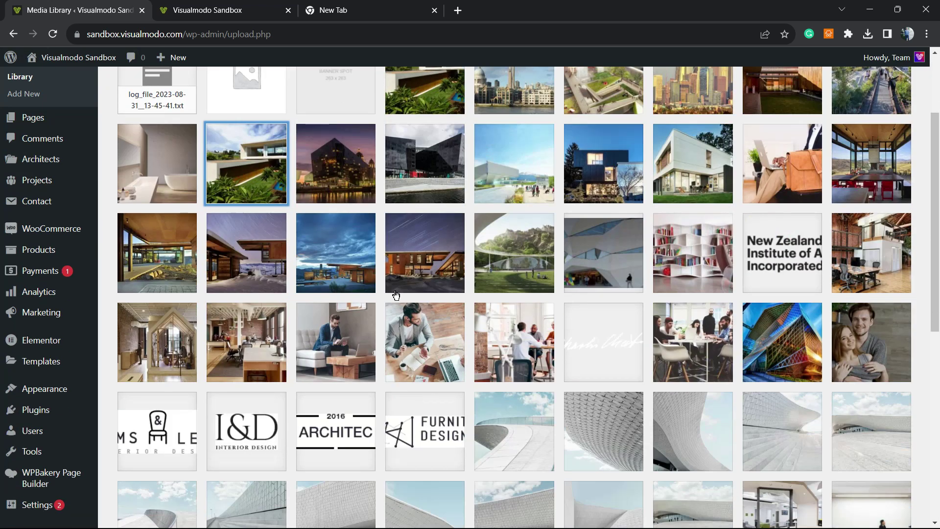
{"action": "left_click", "coordinate": [345, 250]}
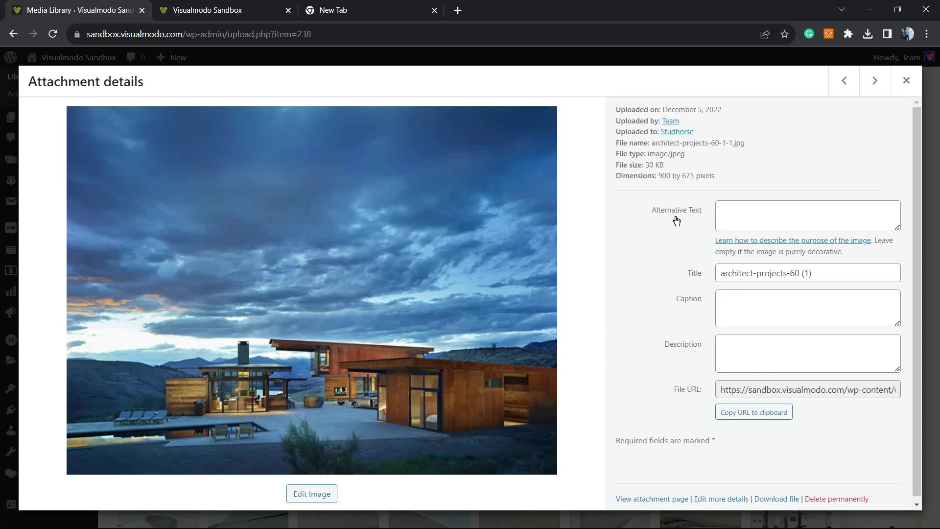
Check the mountain house's empty Alternative Text field and close its details.
{"action": "left_click", "coordinate": [760, 205]}
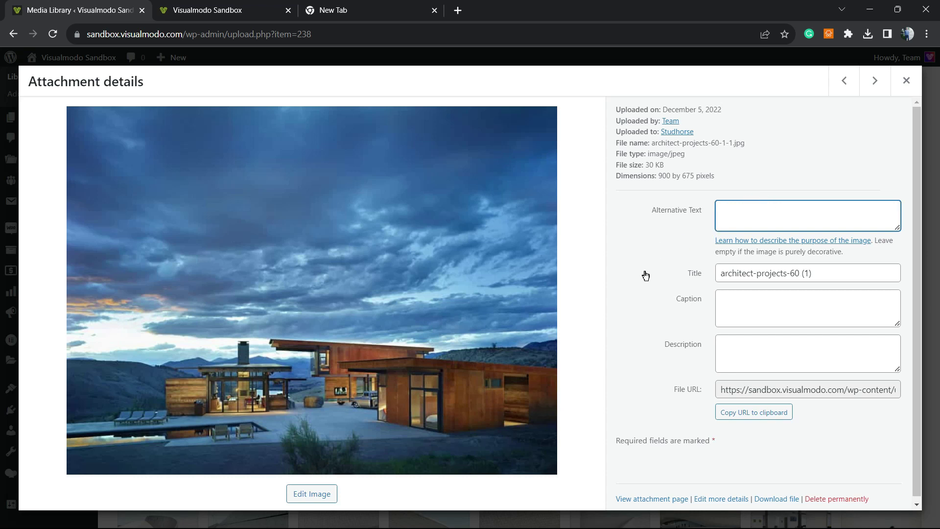
{"action": "left_click", "coordinate": [904, 82]}
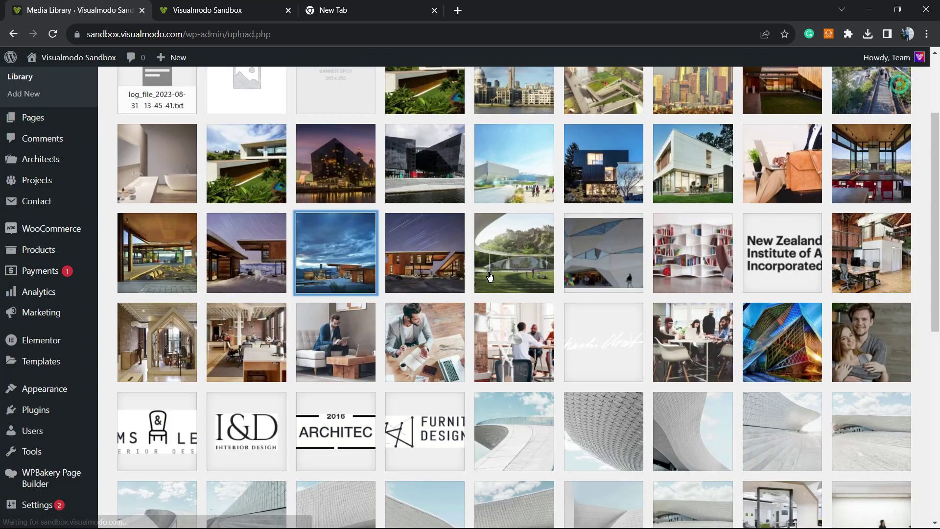
{"action": "scroll", "coordinate": [489, 277], "scroll_direction": "down", "scroll_amount": 8}
{"action": "scroll", "coordinate": [514, 372], "scroll_direction": "up", "scroll_amount": 5}
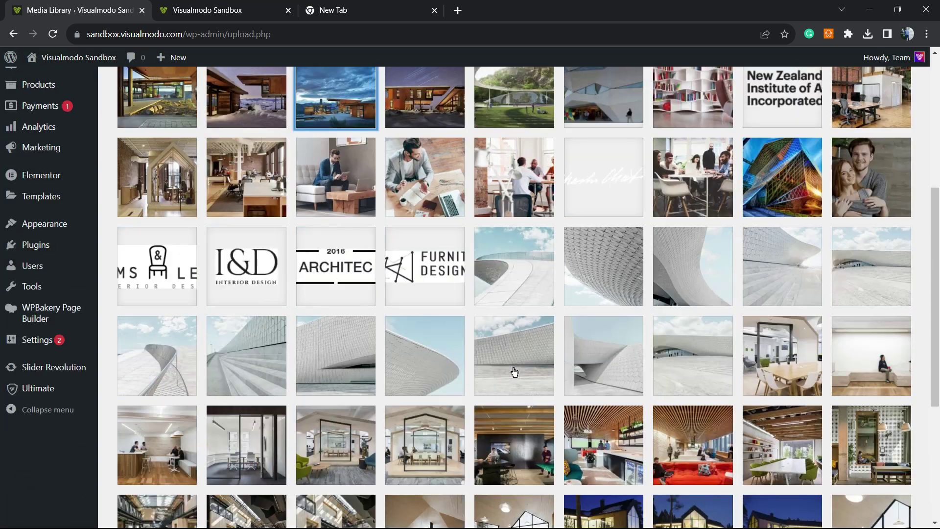
{"action": "scroll", "coordinate": [514, 372], "scroll_direction": "up", "scroll_amount": 5}
{"action": "scroll", "coordinate": [298, 258], "scroll_direction": "down", "scroll_amount": 10}
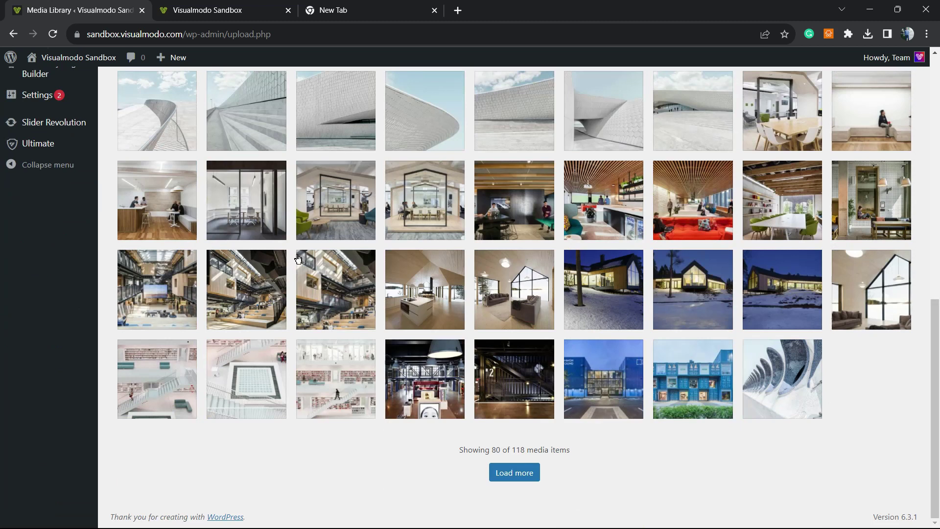
Open the living-room image's details, check its empty alt text, and close it.
{"action": "left_click", "coordinate": [506, 303]}
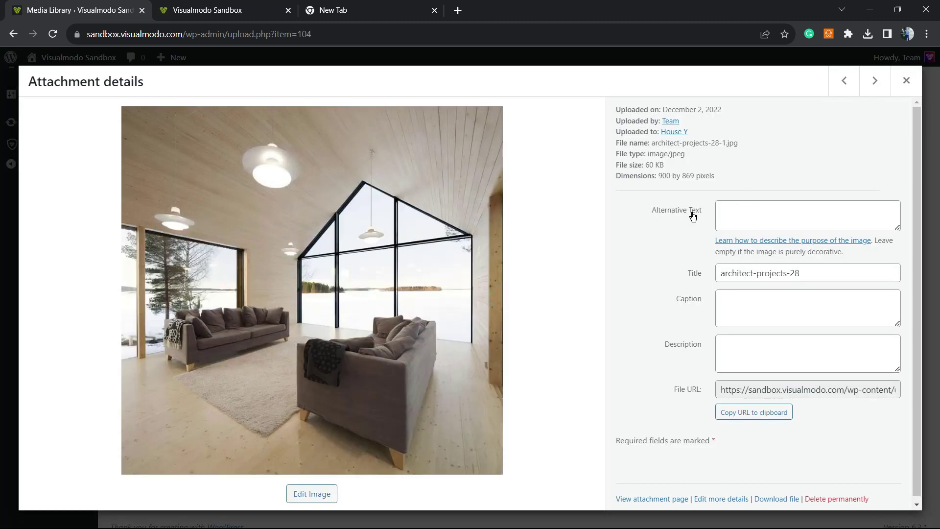
{"action": "triple_click", "coordinate": [693, 215]}
{"action": "left_click", "coordinate": [765, 216]}
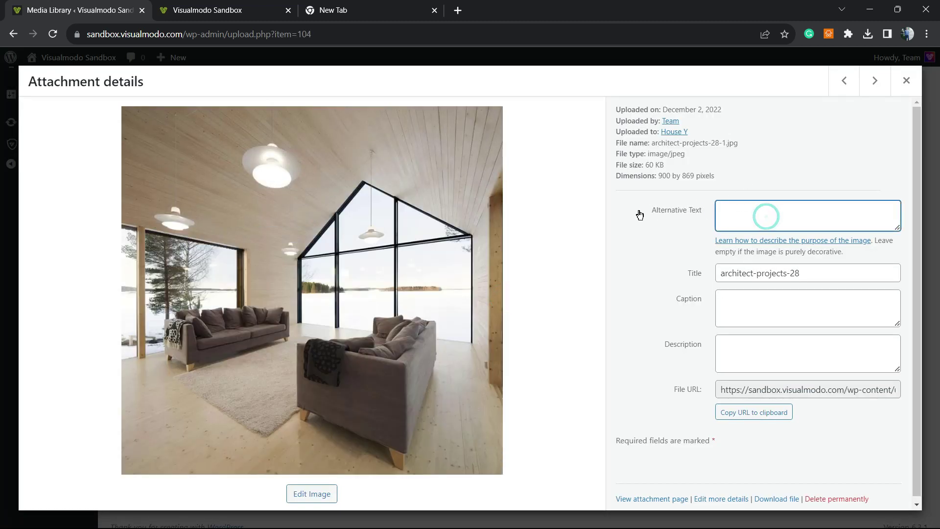
{"action": "left_click", "coordinate": [905, 80]}
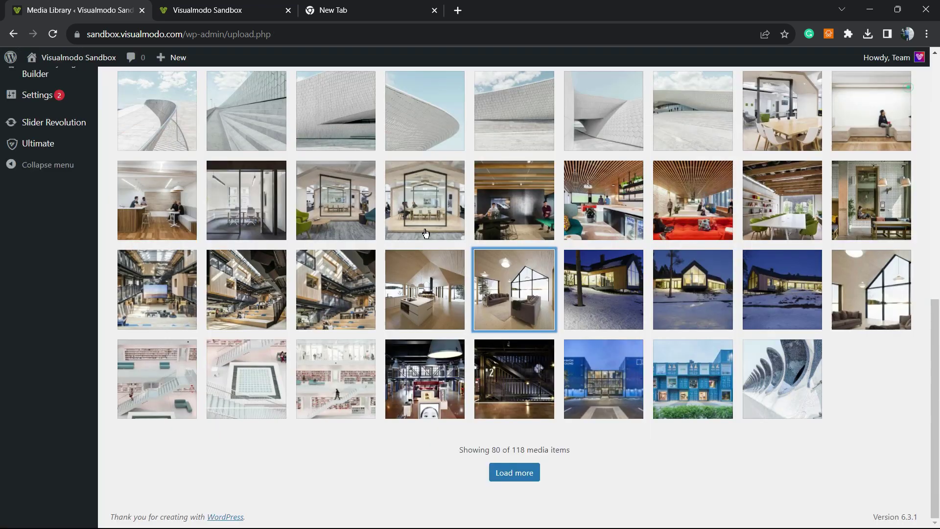
{"action": "scroll", "coordinate": [425, 233], "scroll_direction": "up", "scroll_amount": 10}
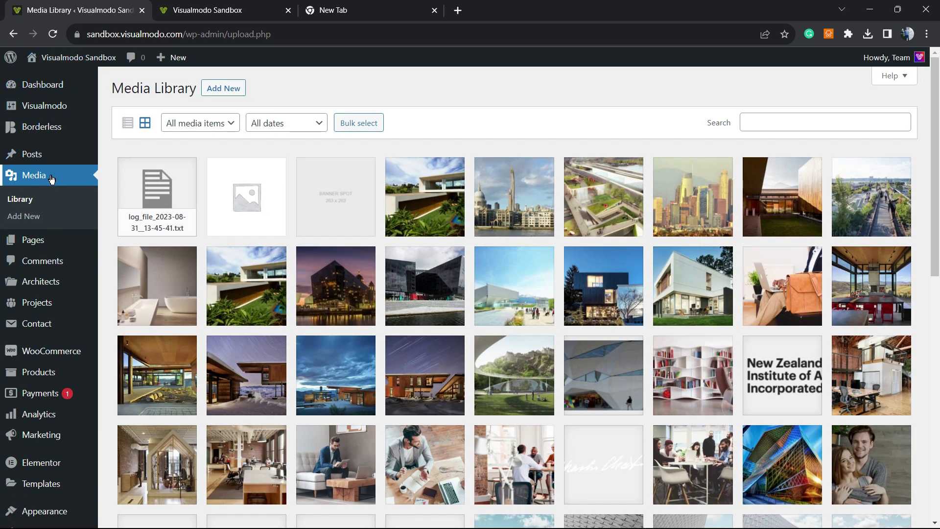
{"action": "scroll", "coordinate": [283, 239], "scroll_direction": "down", "scroll_amount": 4}
On the star-trail snow house image, enter test alt text 'bvetrbwter', delete it, and close.
{"action": "left_click", "coordinate": [425, 195]}
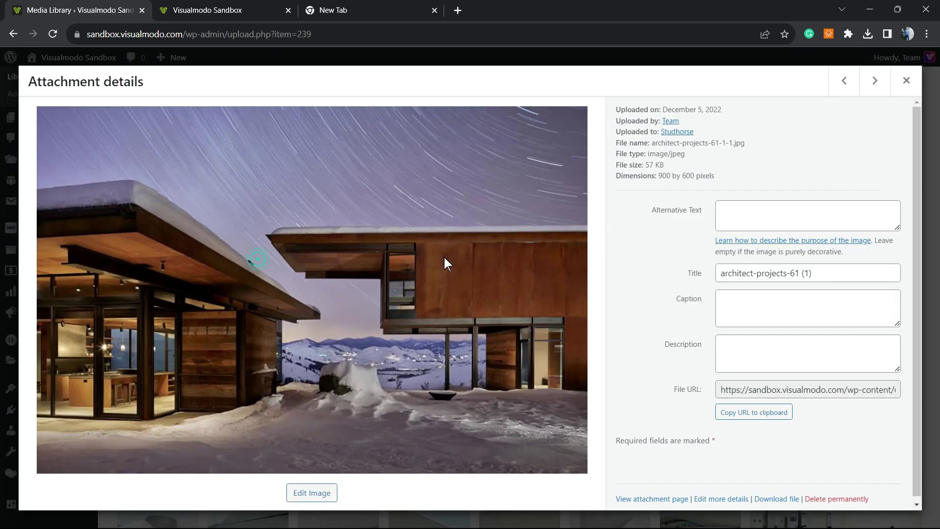
{"action": "triple_click", "coordinate": [663, 208]}
{"action": "left_click", "coordinate": [795, 210]}
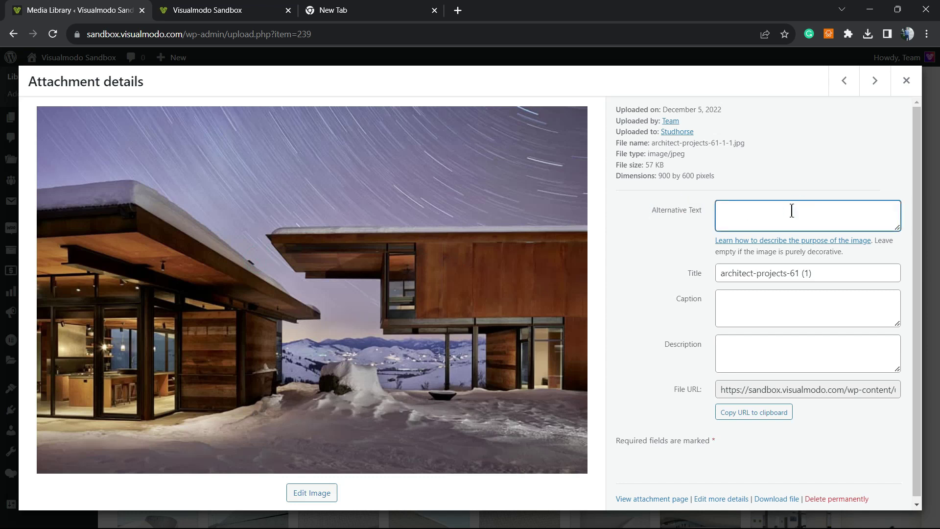
{"action": "type", "text": "bvetrbwterb"}
{"action": "left_click", "coordinate": [644, 265]}
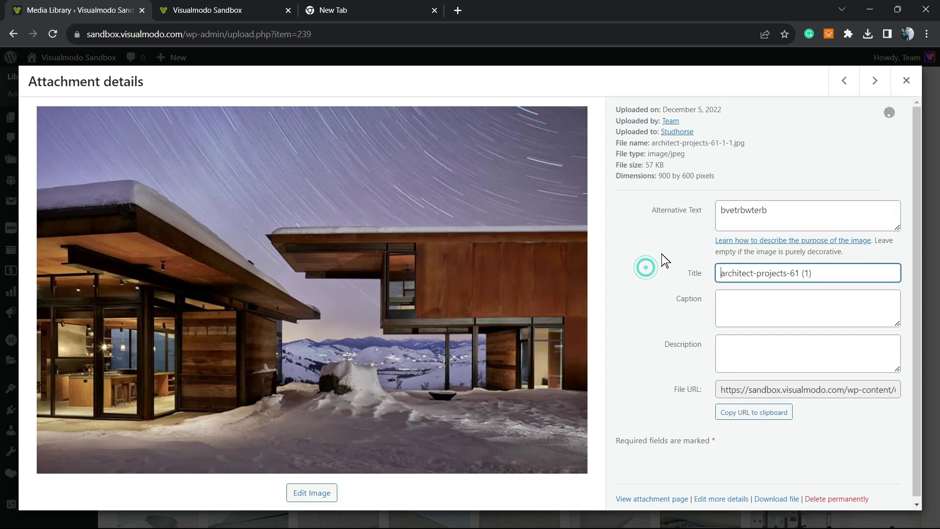
{"action": "triple_click", "coordinate": [782, 215]}
{"action": "key", "text": "BackSpace"}
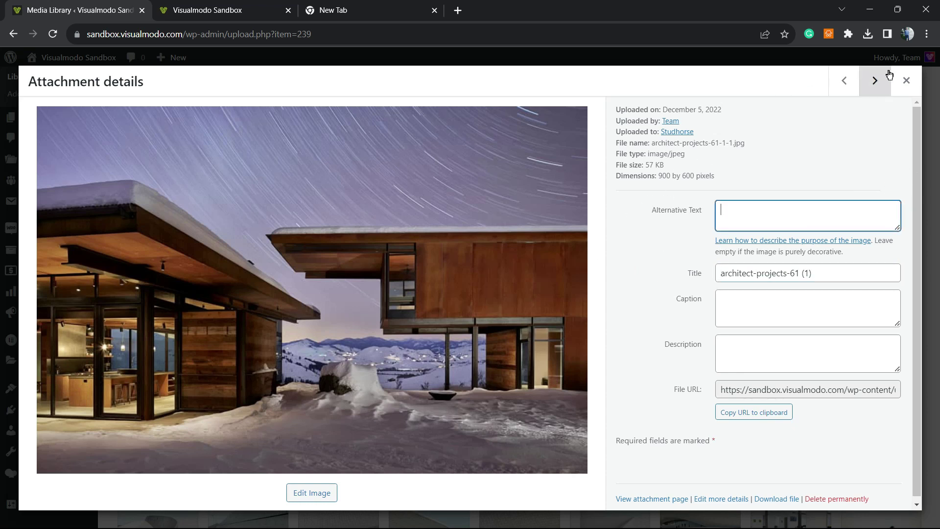
{"action": "left_click", "coordinate": [906, 80]}
{"action": "scroll", "coordinate": [860, 89], "scroll_direction": "up", "scroll_amount": 3}
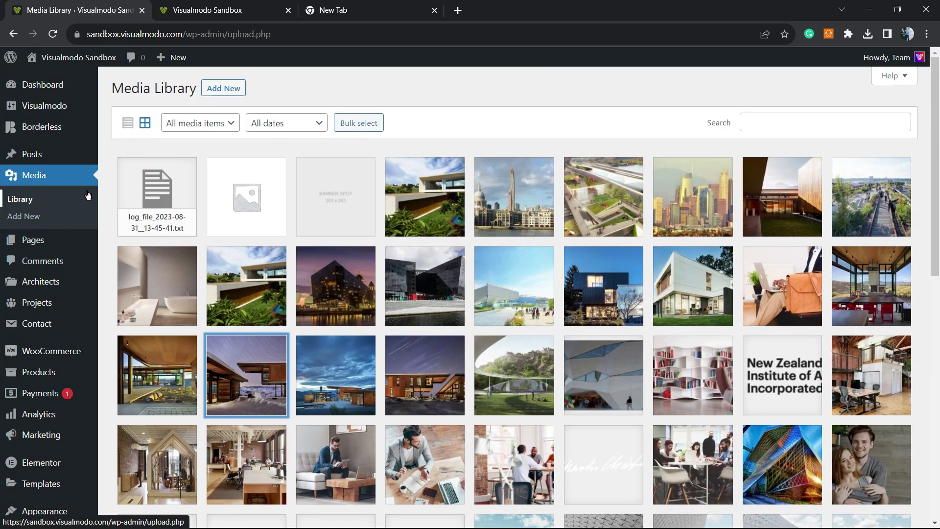
Search Add New Plugins for 'Auto Image Attributes From Filename'.
{"action": "scroll", "coordinate": [39, 147], "scroll_direction": "down", "scroll_amount": 5}
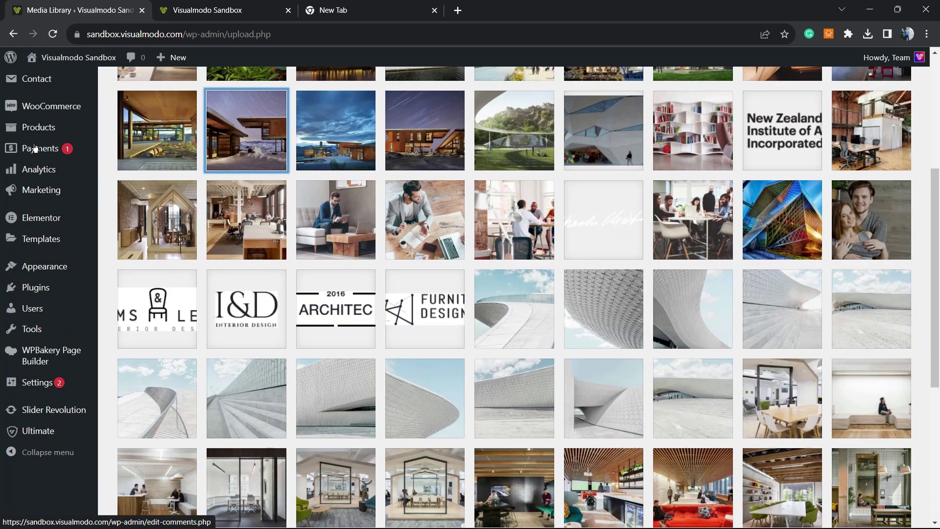
{"action": "mouse_move", "coordinate": [36, 289]}
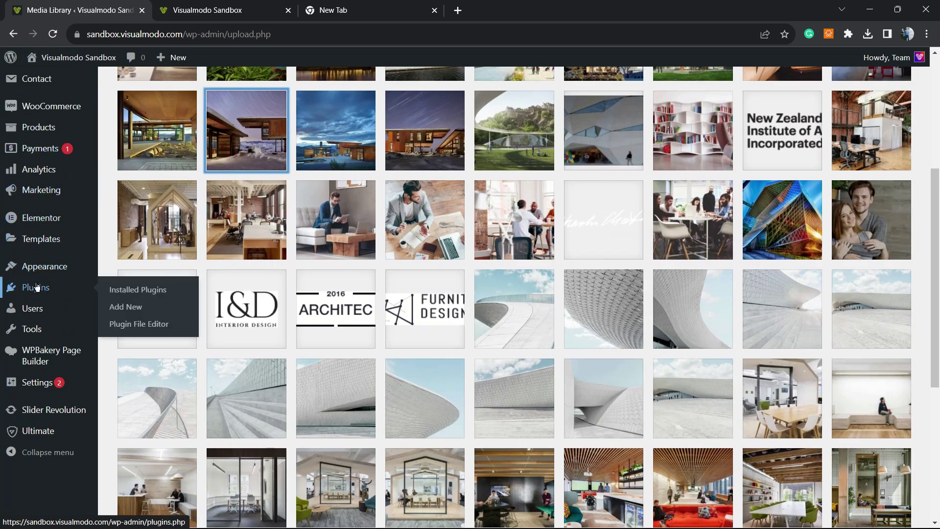
{"action": "left_click", "coordinate": [147, 312]}
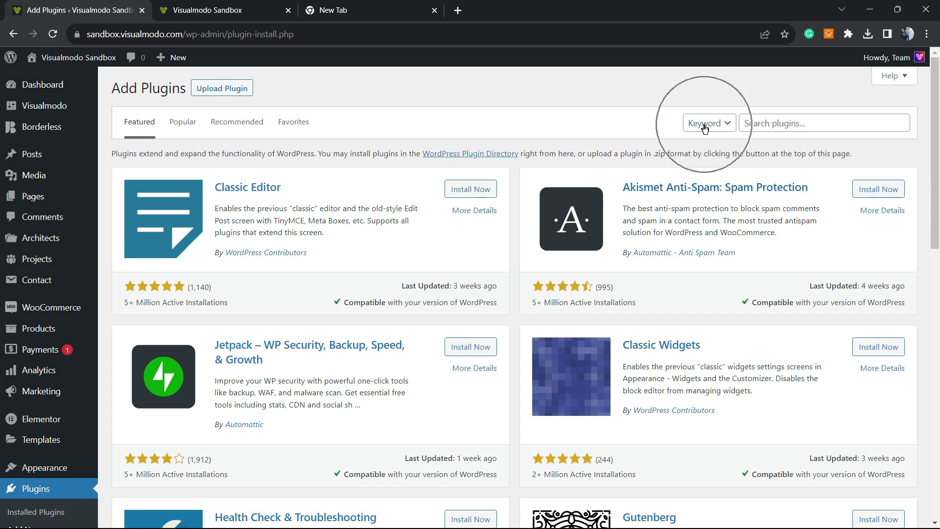
{"action": "left_click", "coordinate": [804, 128]}
{"action": "type", "text": "Auto Image Attributes From Filename"}
{"action": "left_click_drag", "start_coordinate": [796, 124], "coordinate": [871, 123]}
{"action": "left_click", "coordinate": [760, 124]}
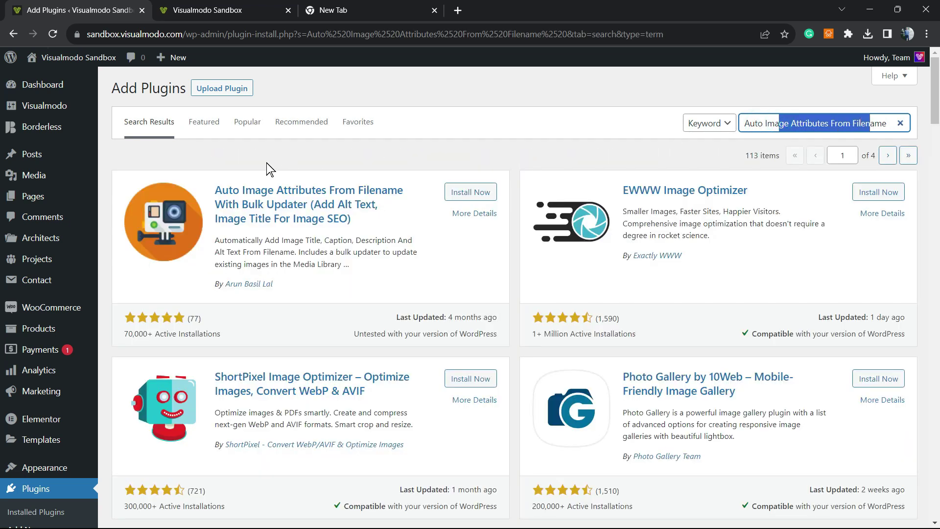
Install and activate the Auto Image Attributes From Filename With Bulk Updater plugin.
{"action": "left_click_drag", "start_coordinate": [390, 223], "coordinate": [214, 189]}
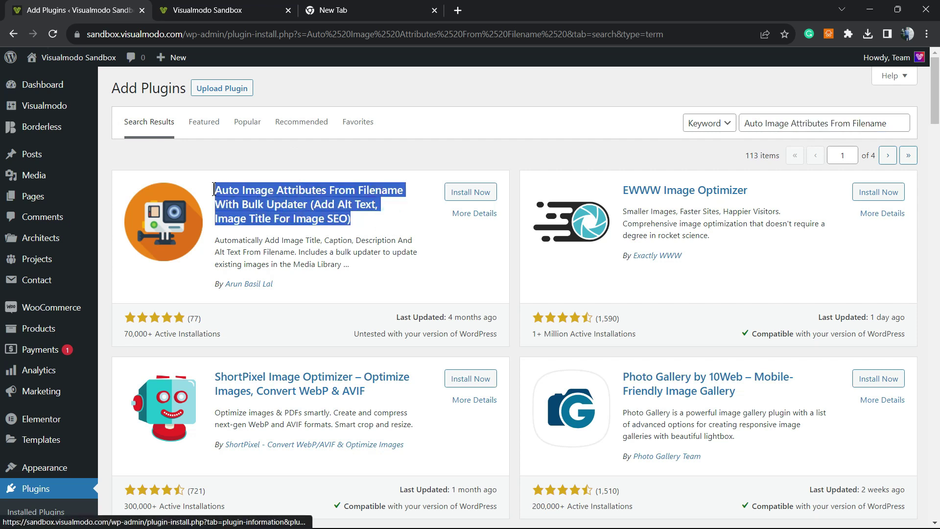
{"action": "left_click", "coordinate": [448, 192]}
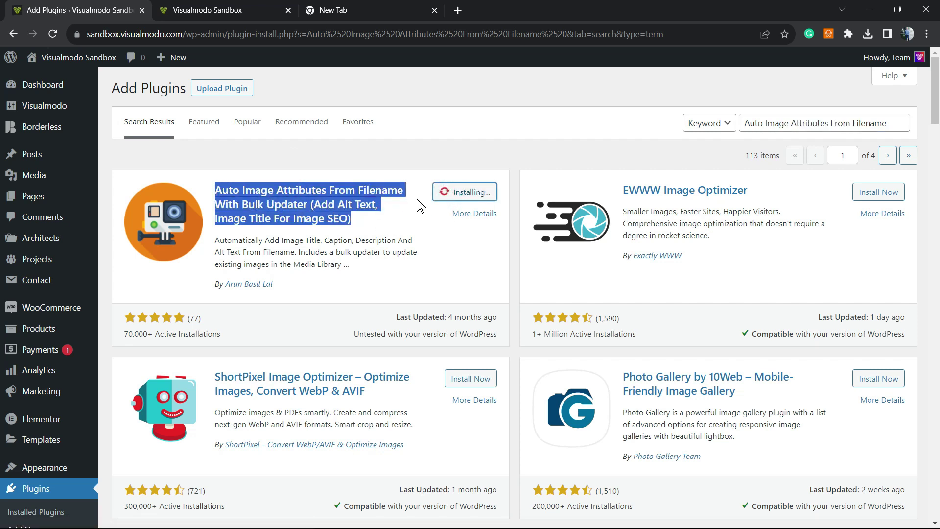
{"action": "left_click", "coordinate": [423, 152]}
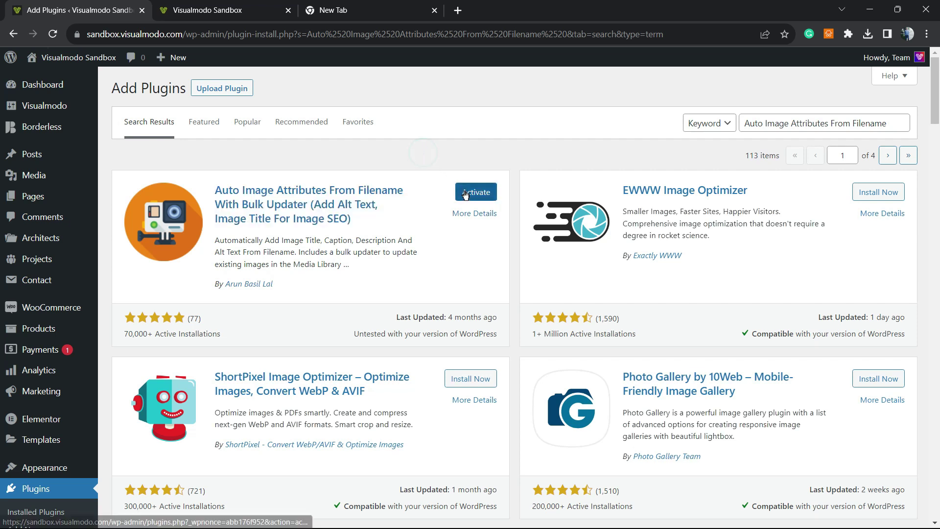
{"action": "left_click", "coordinate": [465, 193]}
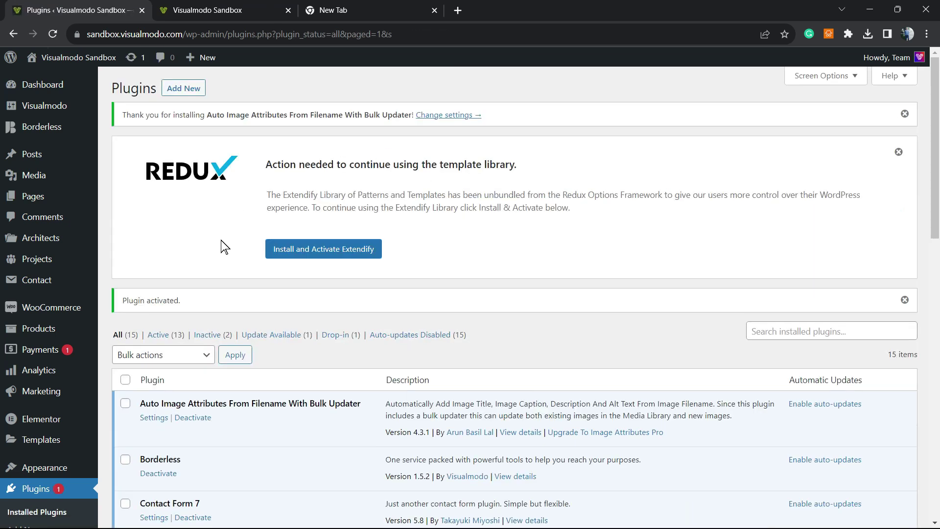
Dismiss the Redux template-library notice and bring up the Settings flyout listing Image Attributes.
{"action": "left_click", "coordinate": [300, 250]}
{"action": "left_click", "coordinate": [899, 152]}
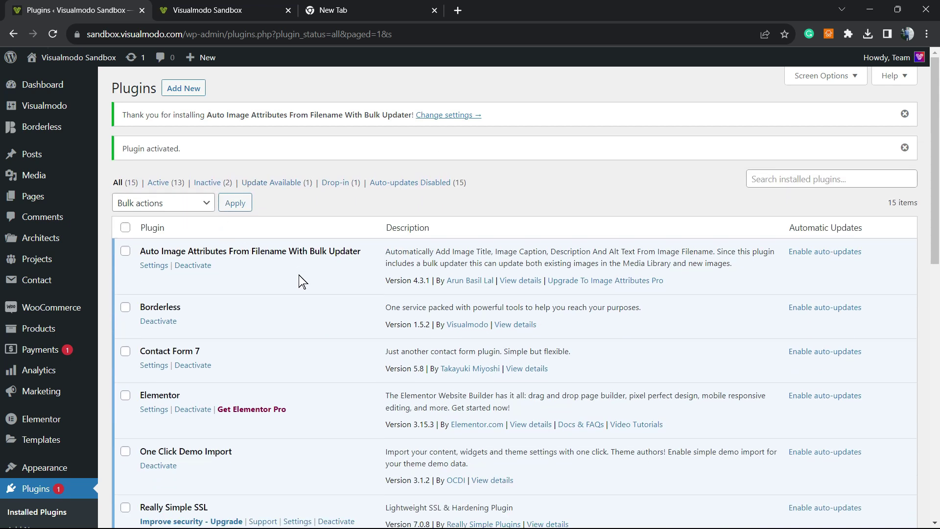
{"action": "triple_click", "coordinate": [162, 251]}
{"action": "scroll", "coordinate": [143, 264], "scroll_direction": "down", "scroll_amount": 3}
{"action": "scroll", "coordinate": [143, 264], "scroll_direction": "down", "scroll_amount": 5}
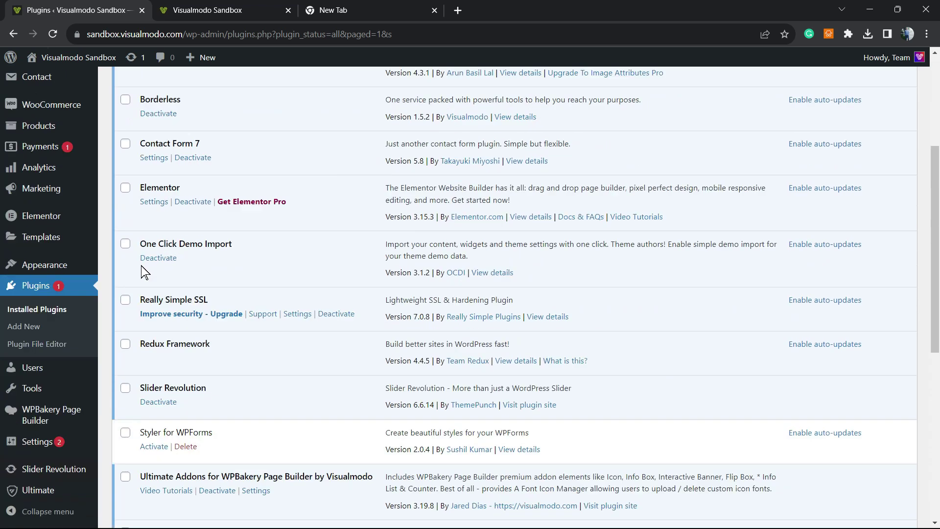
{"action": "mouse_move", "coordinate": [58, 449]}
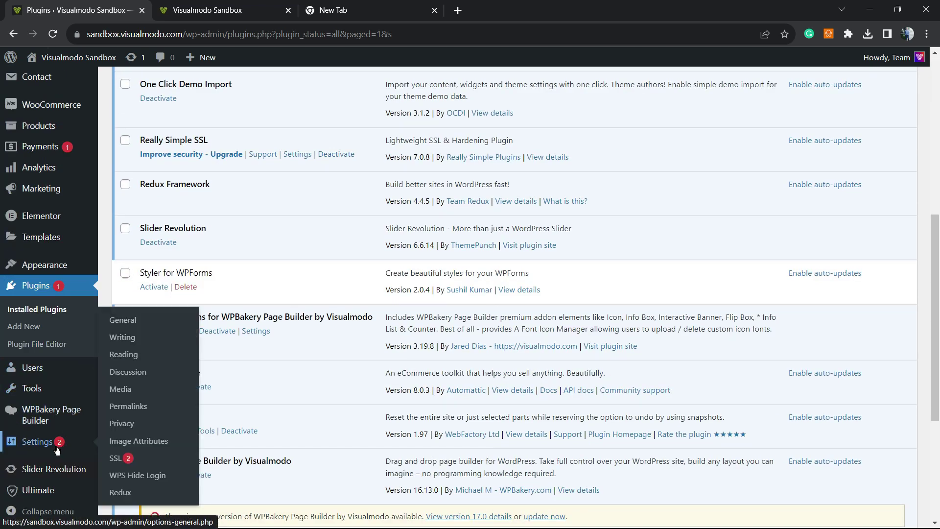
Open the Image Attributes settings page and zoom the browser to 125%.
{"action": "left_click", "coordinate": [136, 442]}
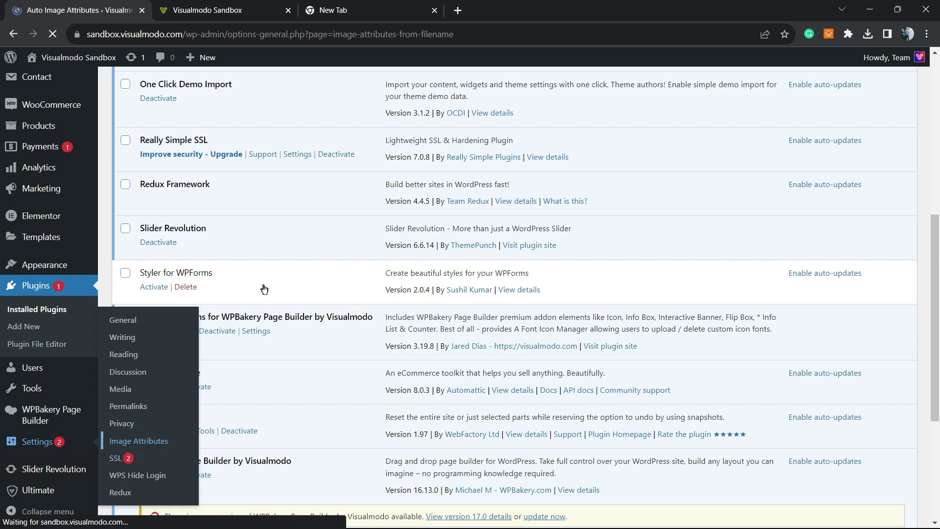
{"action": "key", "text": "ctrl+plus"}
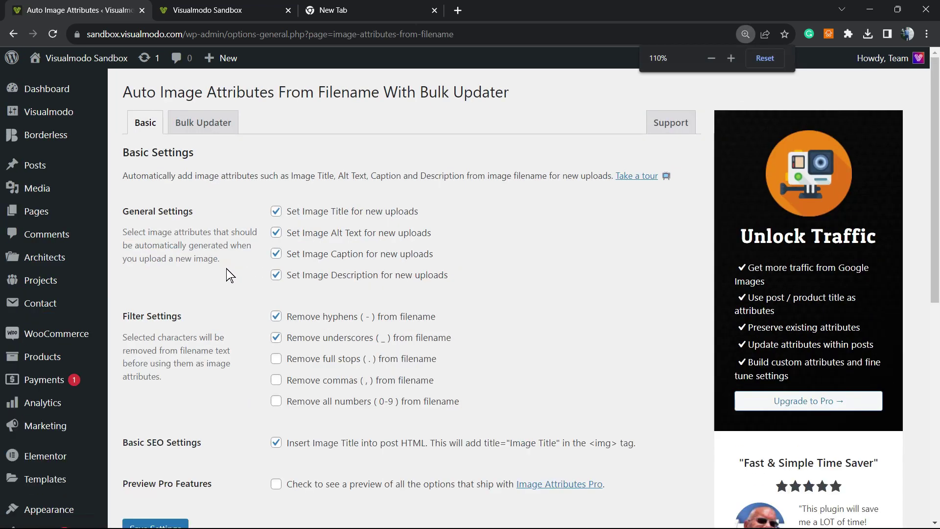
{"action": "key", "text": "ctrl+plus"}
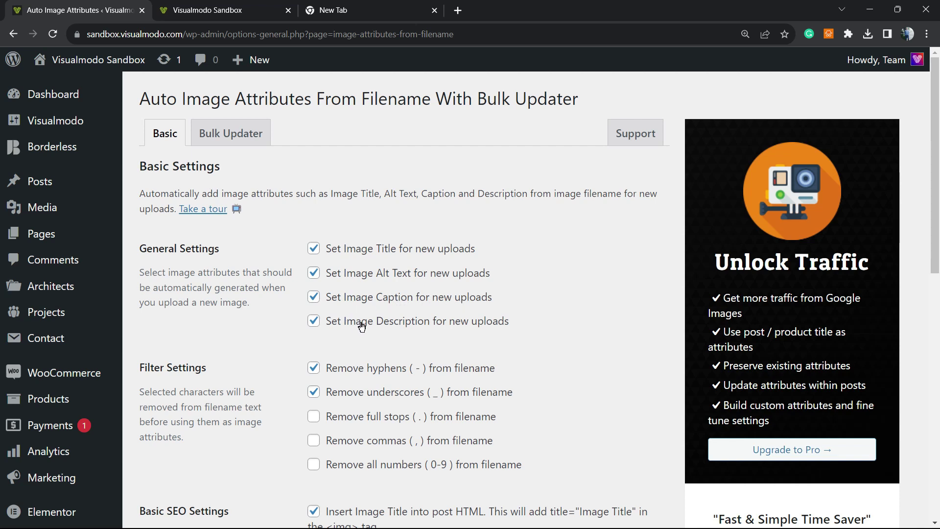
{"action": "scroll", "coordinate": [342, 306], "scroll_direction": "down", "scroll_amount": 2}
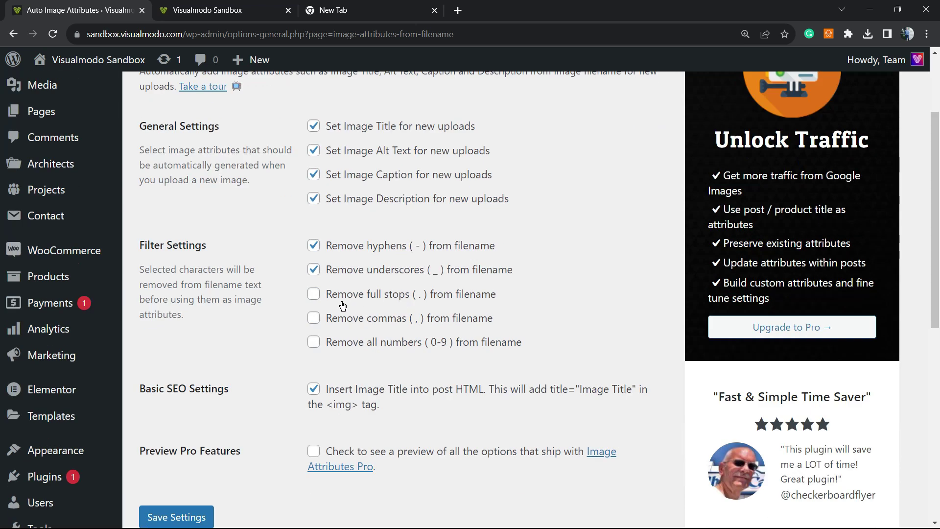
{"action": "scroll", "coordinate": [313, 294], "scroll_direction": "up", "scroll_amount": 2}
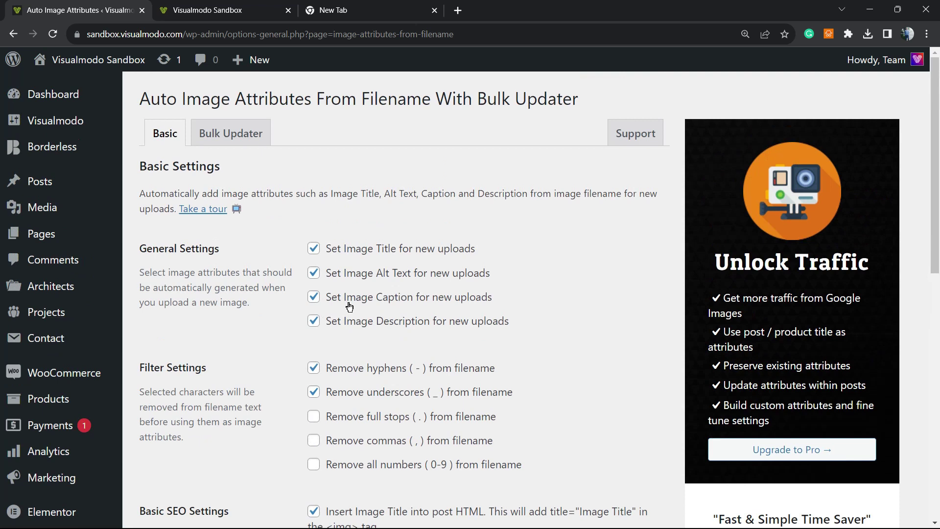
Keep 'Set Image Alt Text for new uploads' enabled and review the hyphen-removal option.
{"action": "left_click", "coordinate": [314, 274]}
{"action": "left_click", "coordinate": [314, 274]}
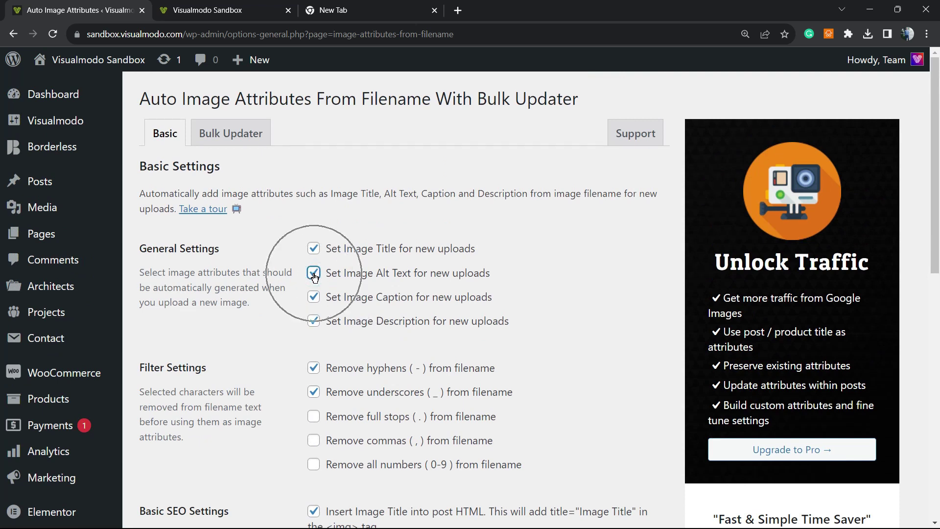
{"action": "triple_click", "coordinate": [373, 274]}
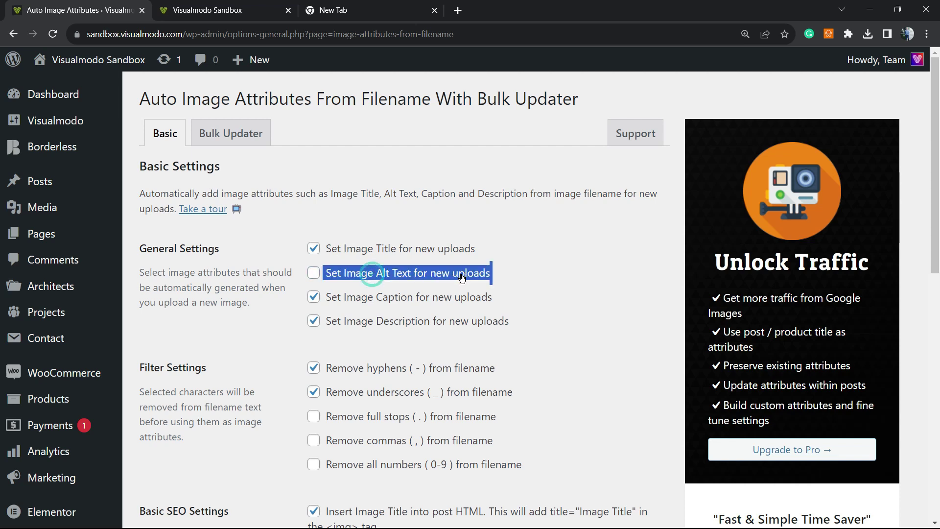
{"action": "scroll", "coordinate": [293, 277], "scroll_direction": "down", "scroll_amount": 2}
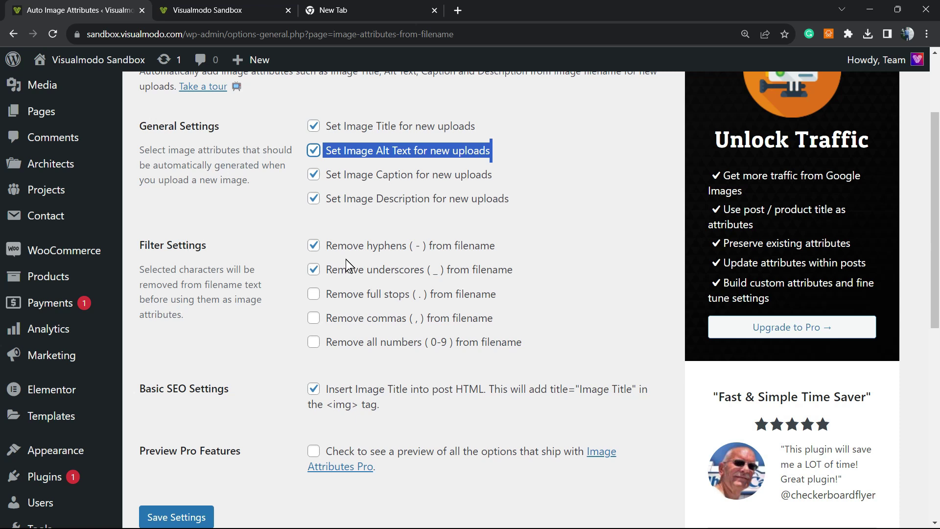
{"action": "double_click", "coordinate": [419, 250]}
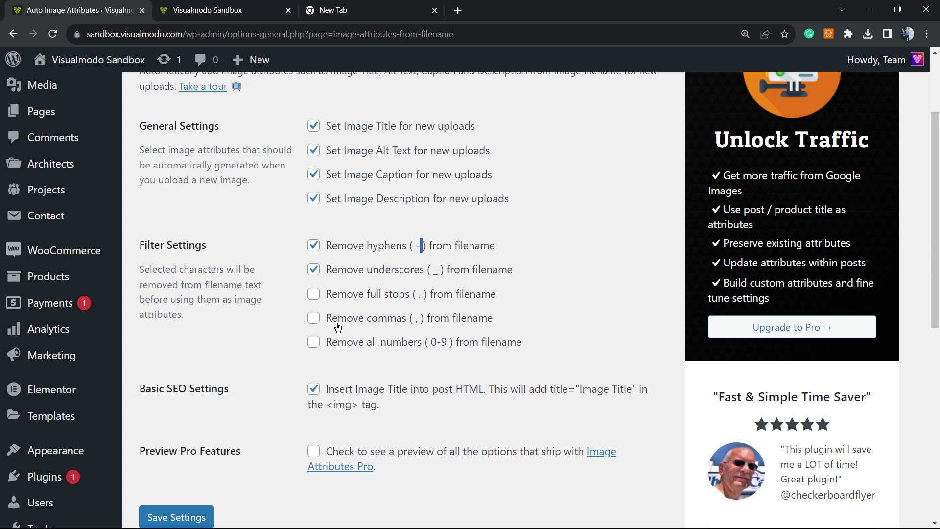
{"action": "scroll", "coordinate": [294, 310], "scroll_direction": "down", "scroll_amount": 2}
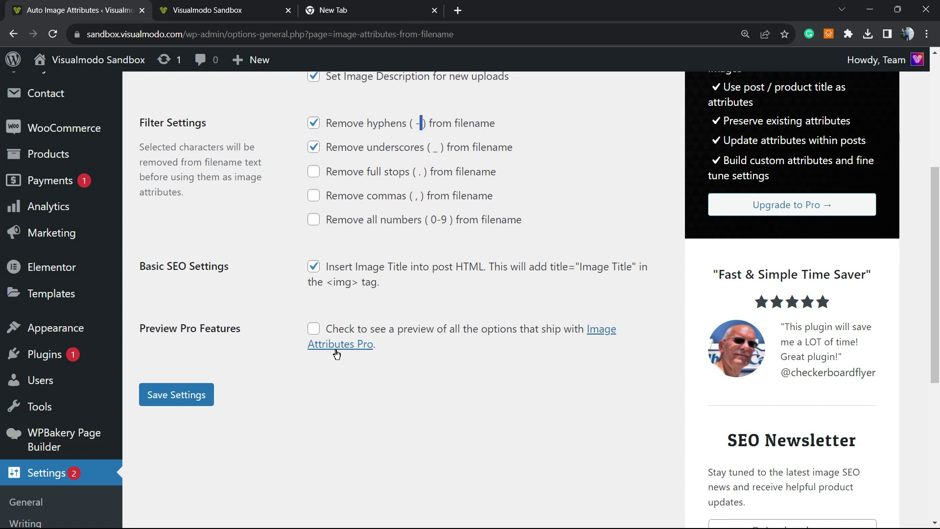
{"action": "scroll", "coordinate": [260, 343], "scroll_direction": "up", "scroll_amount": 5}
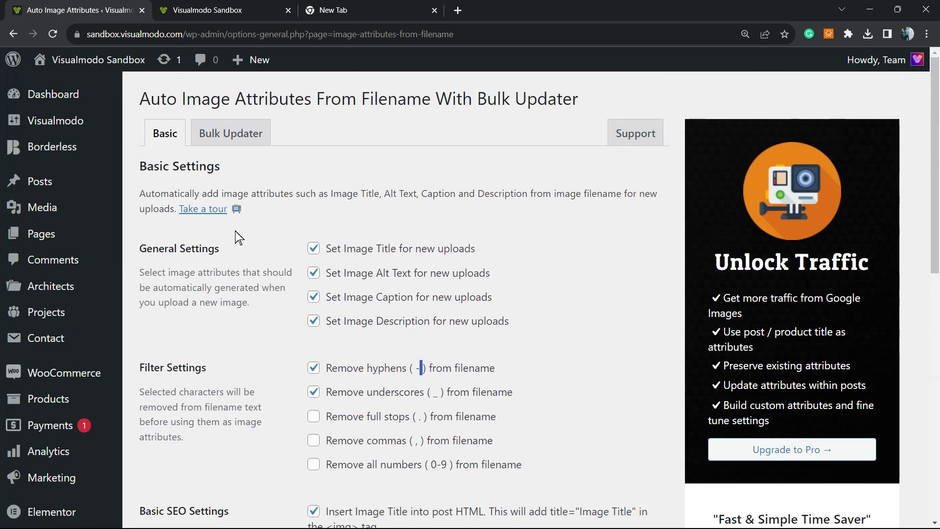
Switch to the Bulk Updater tab and review its database backup warning.
{"action": "left_click", "coordinate": [236, 140]}
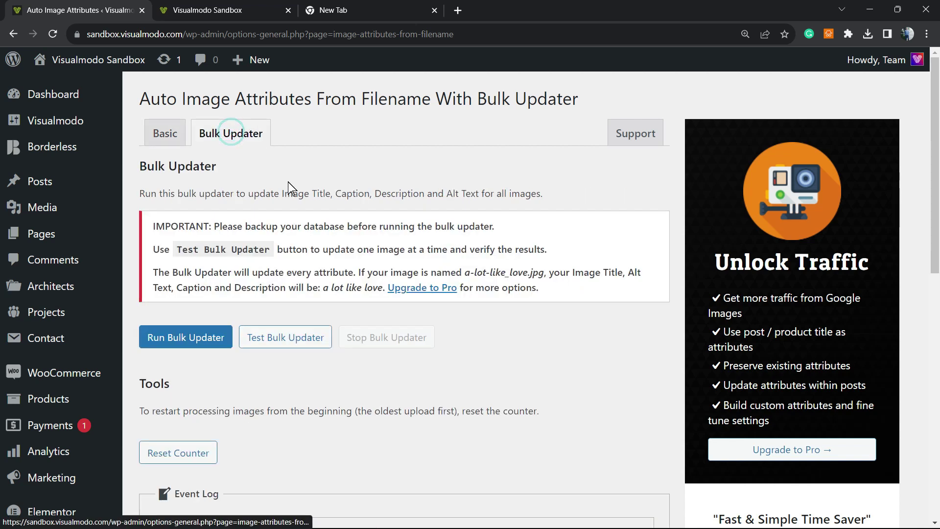
{"action": "triple_click", "coordinate": [184, 221]}
{"action": "triple_click", "coordinate": [255, 227]}
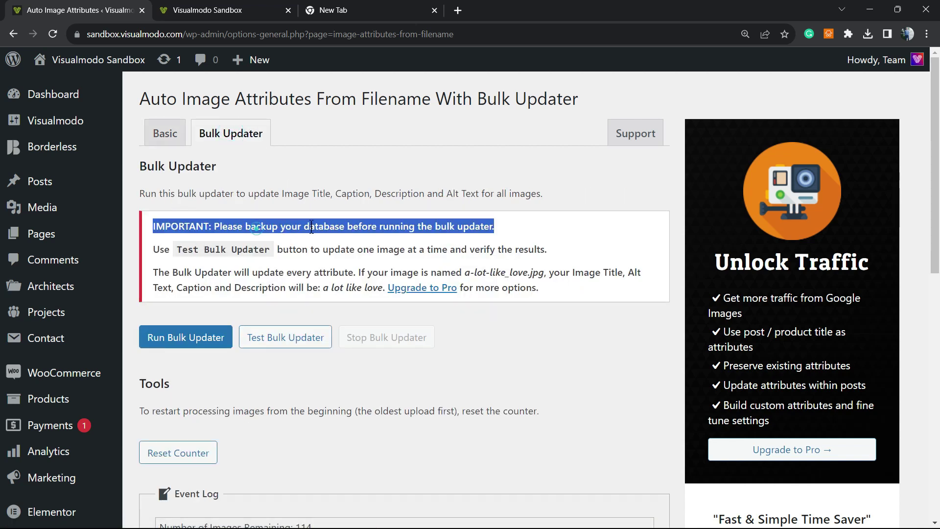
{"action": "triple_click", "coordinate": [375, 225]}
{"action": "scroll", "coordinate": [289, 275], "scroll_direction": "down", "scroll_amount": 3}
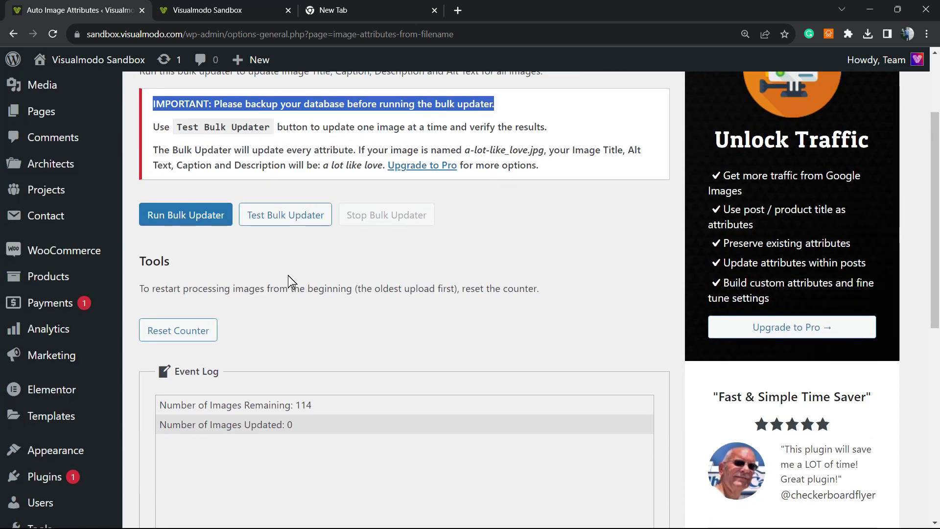
{"action": "scroll", "coordinate": [288, 275], "scroll_direction": "up", "scroll_amount": 3}
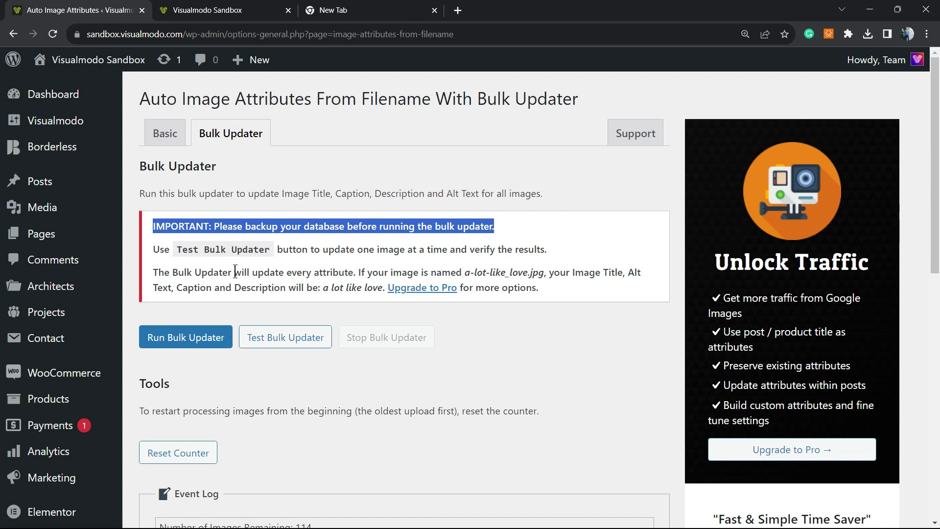
Review how attributes come from filenames like a-lot-like_love.jpg, then start Run Bulk Updater.
{"action": "triple_click", "coordinate": [265, 272]}
{"action": "left_click", "coordinate": [289, 274]}
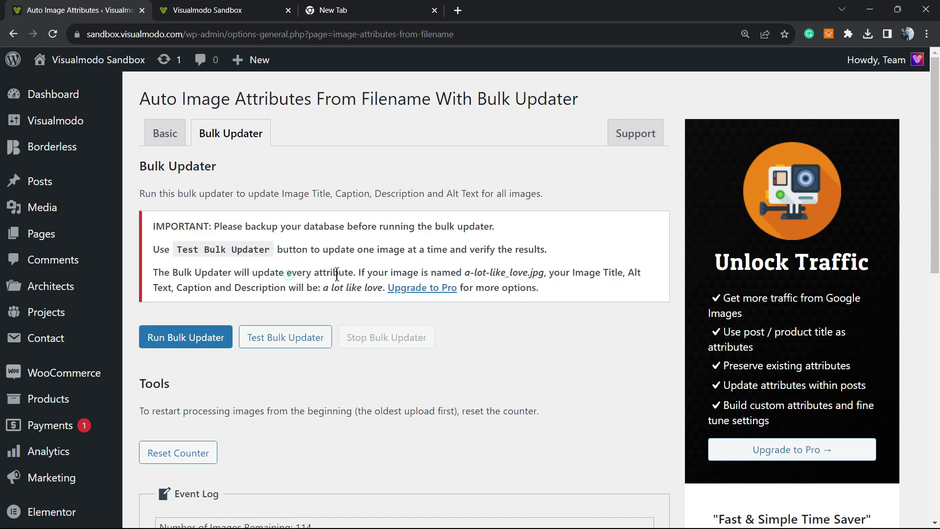
{"action": "double_click", "coordinate": [333, 273]}
{"action": "left_click", "coordinate": [372, 271]}
{"action": "left_click_drag", "start_coordinate": [465, 272], "coordinate": [538, 273]}
{"action": "left_click", "coordinate": [559, 267]}
{"action": "left_click_drag", "start_coordinate": [189, 286], "coordinate": [385, 287]}
{"action": "left_click", "coordinate": [319, 289]}
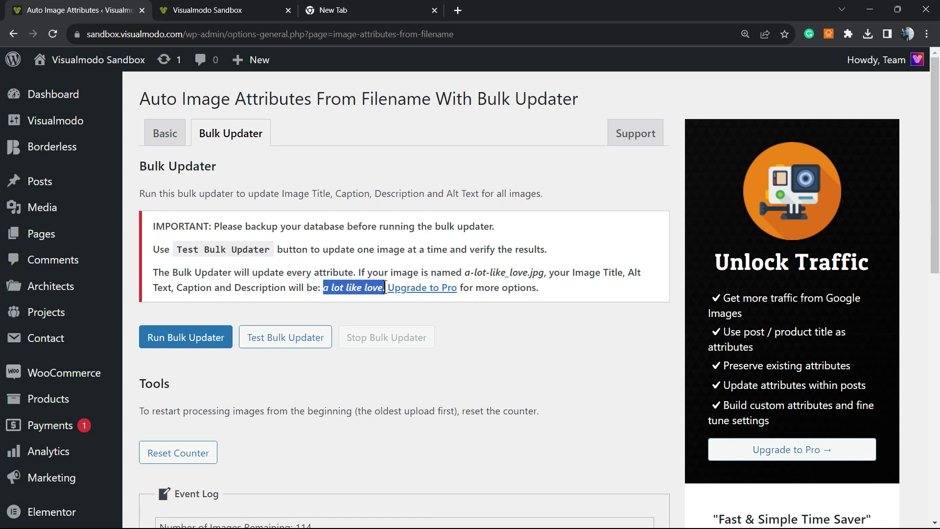
{"action": "left_click", "coordinate": [333, 292]}
{"action": "scroll", "coordinate": [293, 271], "scroll_direction": "down", "scroll_amount": 2}
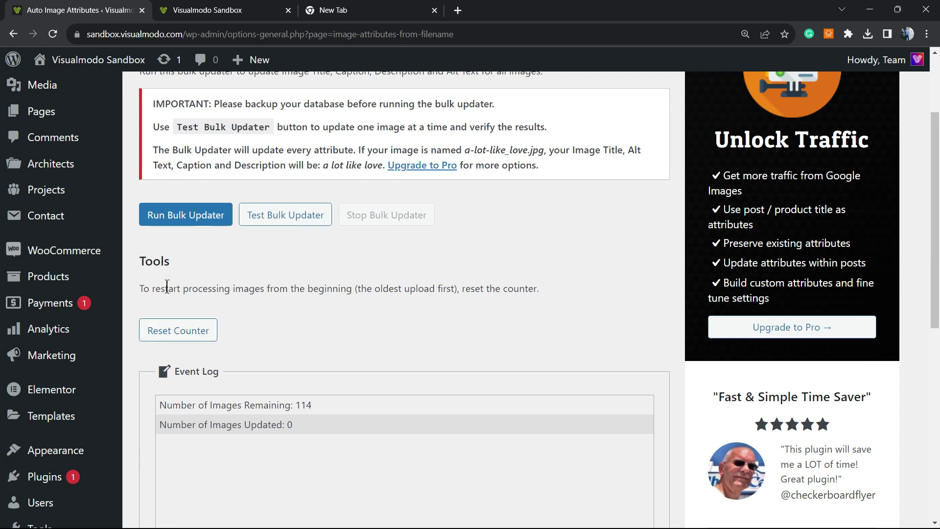
{"action": "left_click", "coordinate": [169, 216]}
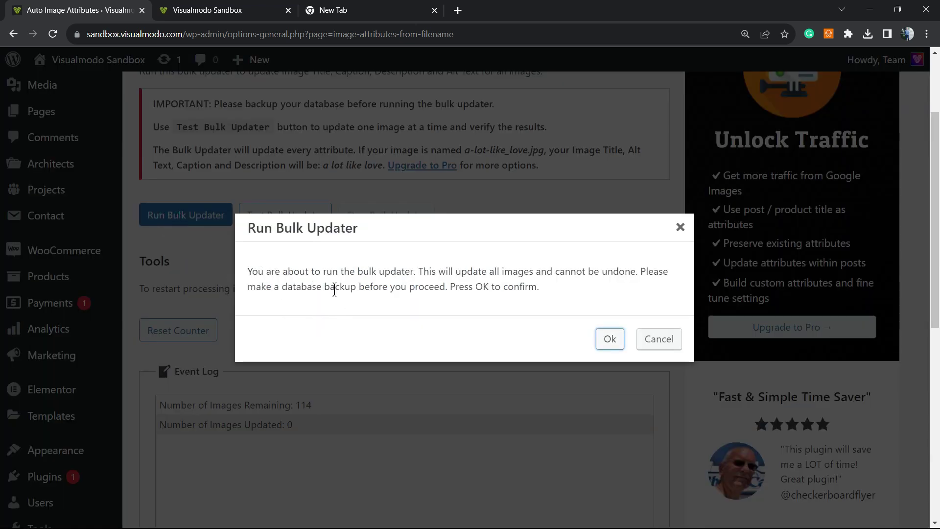
Confirm the bulk update with Ok and follow the Event Log as images get updated.
{"action": "left_click", "coordinate": [603, 341]}
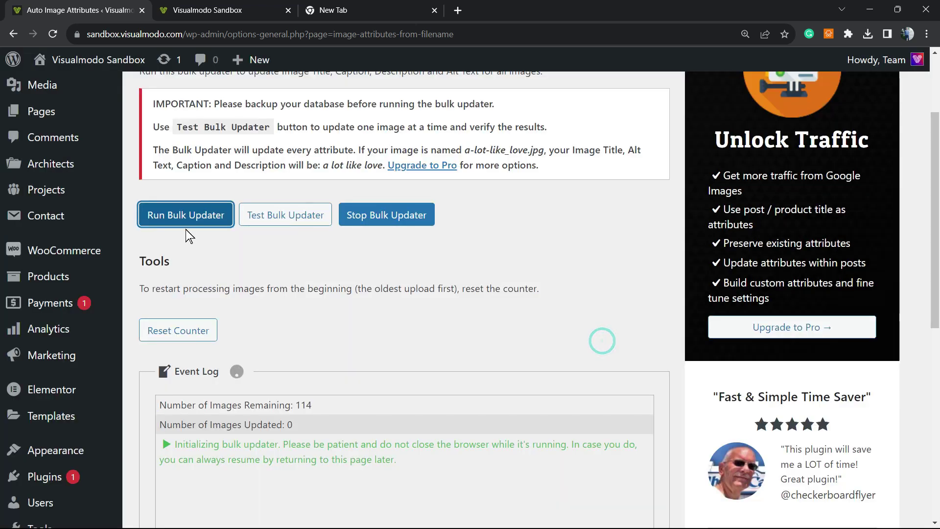
{"action": "scroll", "coordinate": [236, 301], "scroll_direction": "down", "scroll_amount": 2}
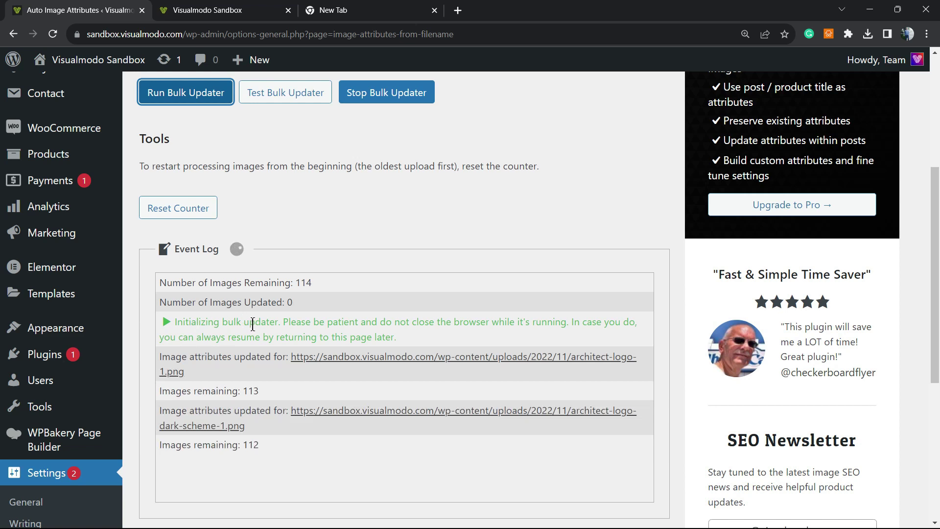
{"action": "scroll", "coordinate": [259, 343], "scroll_direction": "down", "scroll_amount": 5}
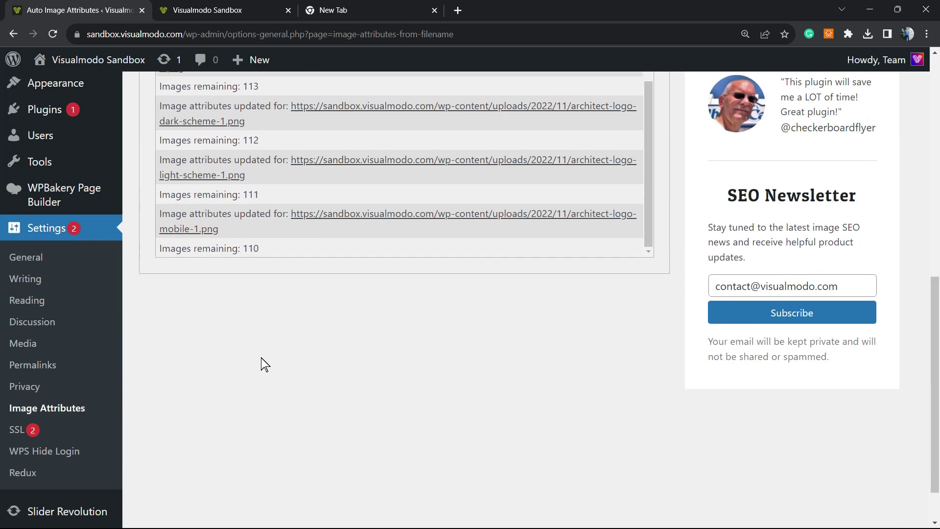
{"action": "scroll", "coordinate": [221, 210], "scroll_direction": "up", "scroll_amount": 5}
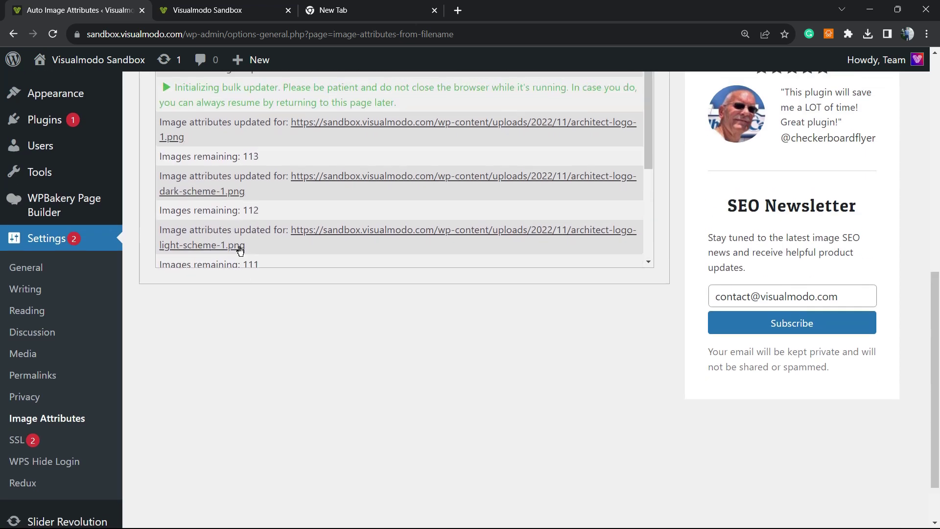
{"action": "scroll", "coordinate": [256, 284], "scroll_direction": "down", "scroll_amount": 6}
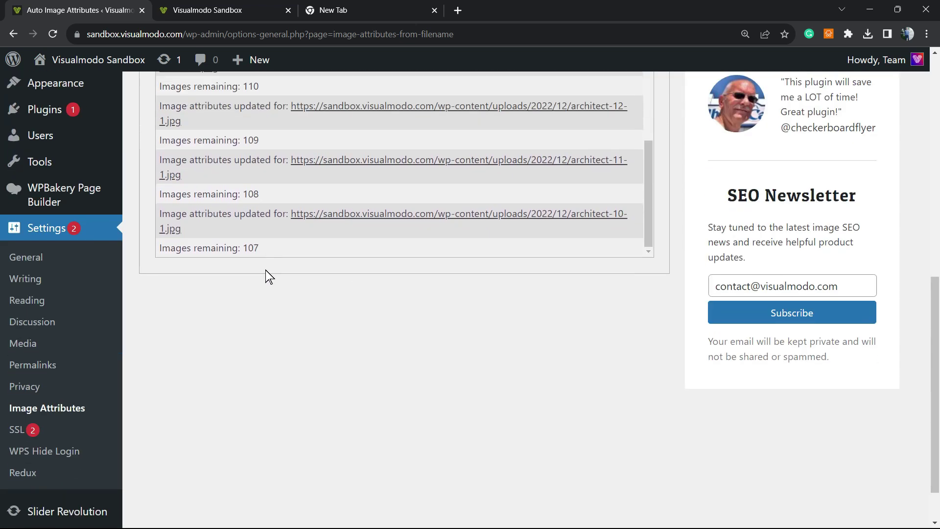
{"action": "scroll", "coordinate": [266, 269], "scroll_direction": "up", "scroll_amount": 3}
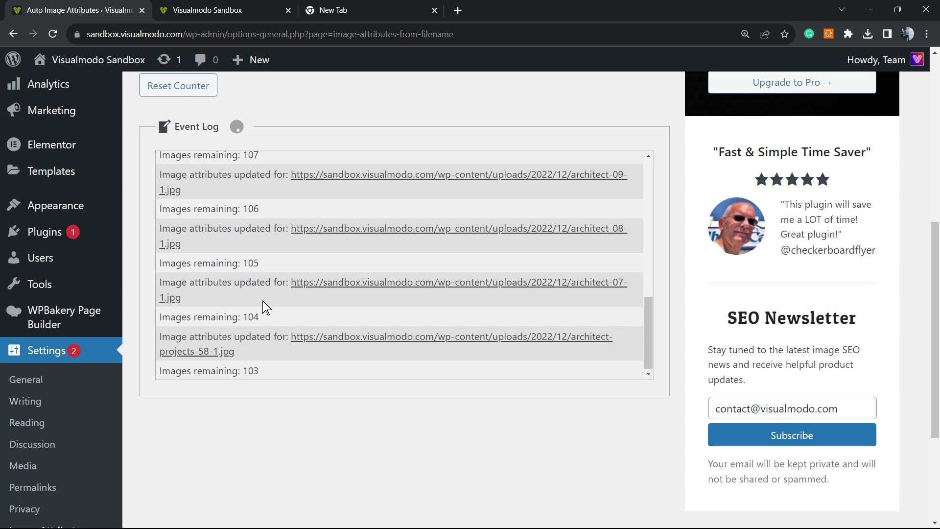
{"action": "scroll", "coordinate": [266, 305], "scroll_direction": "up", "scroll_amount": 3}
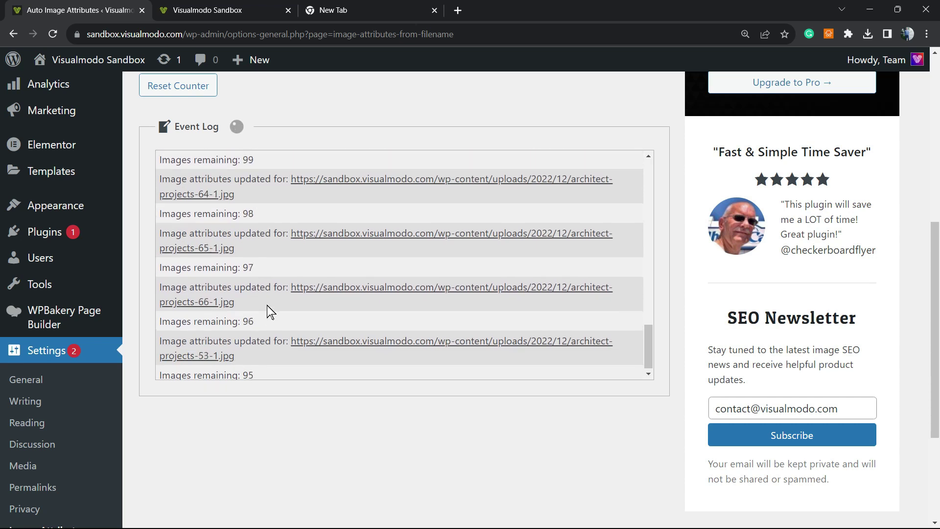
{"action": "scroll", "coordinate": [241, 415], "scroll_direction": "up", "scroll_amount": 5}
{"action": "scroll", "coordinate": [272, 329], "scroll_direction": "down", "scroll_amount": 2}
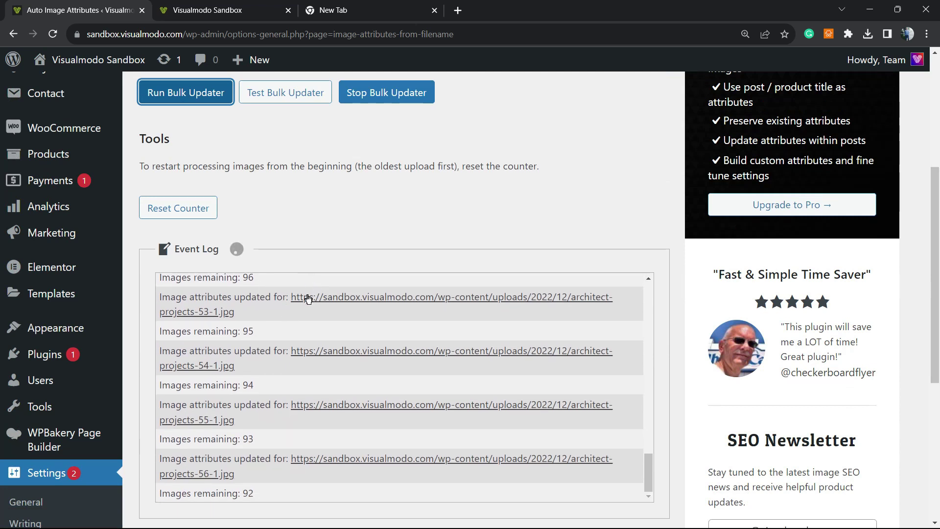
{"action": "scroll", "coordinate": [298, 345], "scroll_direction": "down", "scroll_amount": 7}
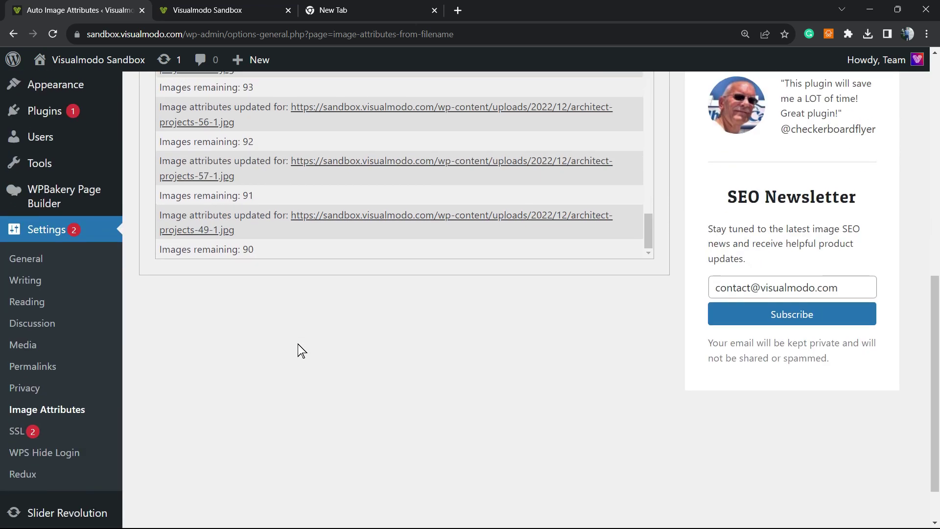
{"action": "scroll", "coordinate": [299, 348], "scroll_direction": "up", "scroll_amount": 4}
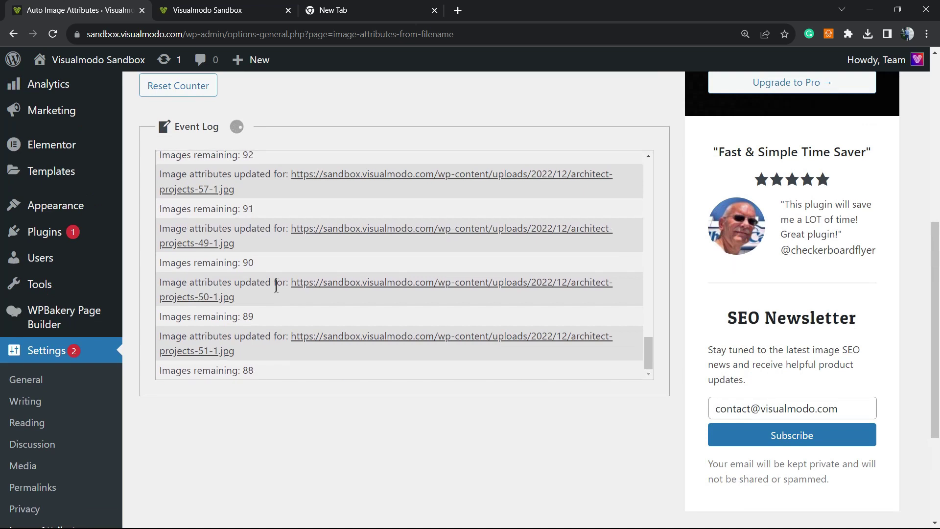
{"action": "scroll", "coordinate": [276, 286], "scroll_direction": "up", "scroll_amount": 8}
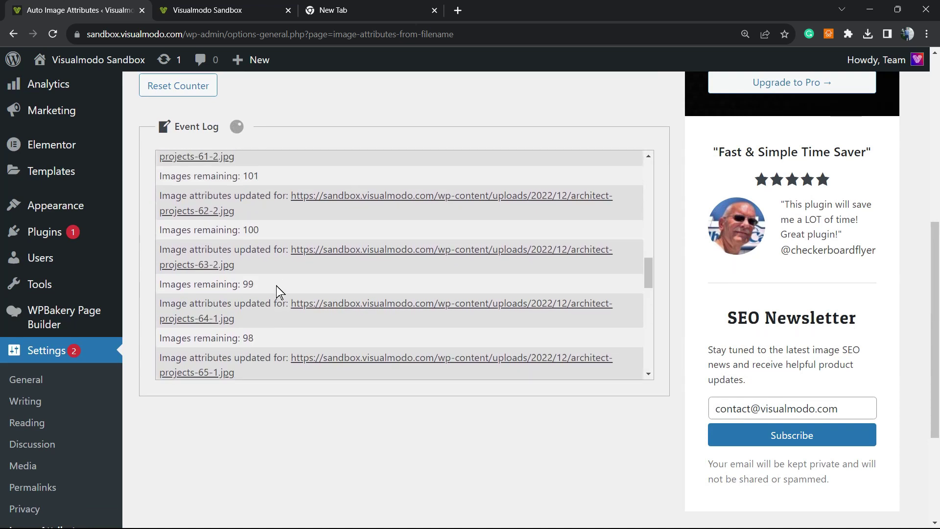
{"action": "scroll", "coordinate": [276, 285], "scroll_direction": "down", "scroll_amount": 8}
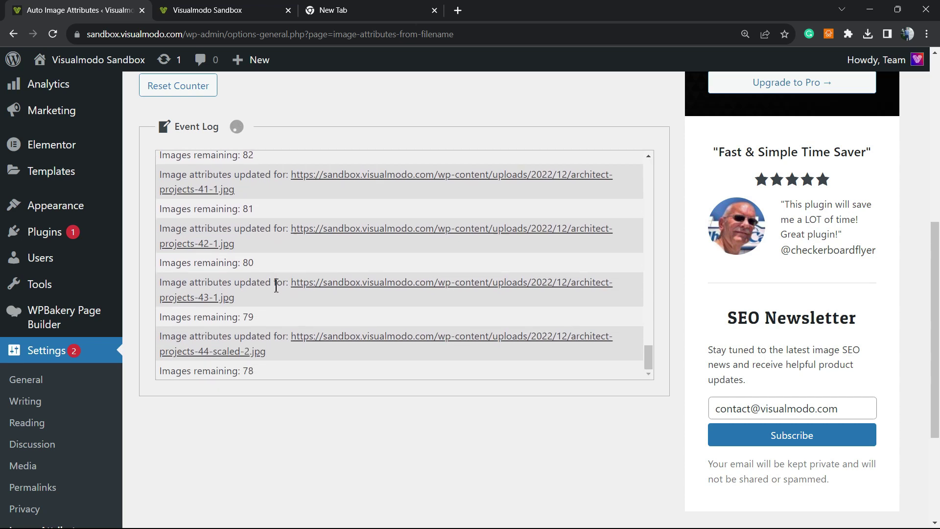
{"action": "scroll", "coordinate": [276, 286], "scroll_direction": "up", "scroll_amount": 20}
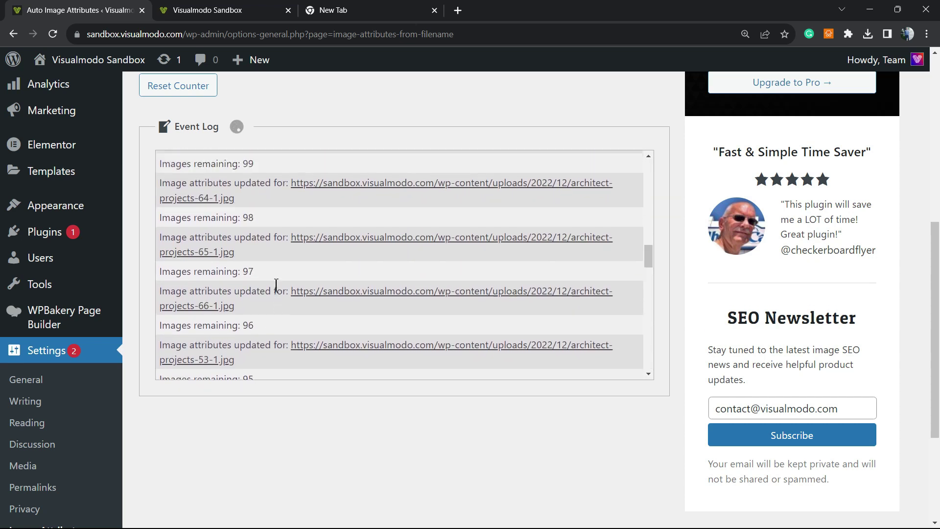
{"action": "scroll", "coordinate": [276, 286], "scroll_direction": "up", "scroll_amount": 5}
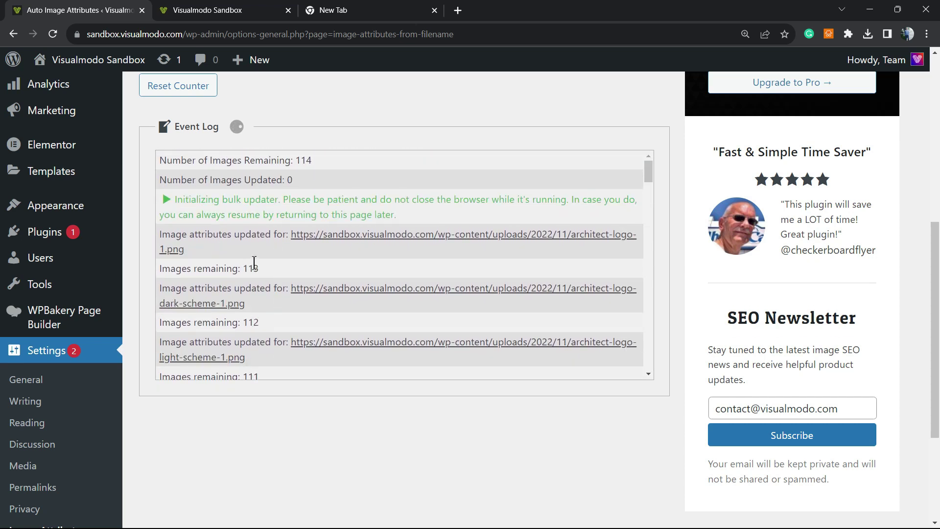
{"action": "scroll", "coordinate": [254, 262], "scroll_direction": "up", "scroll_amount": 8}
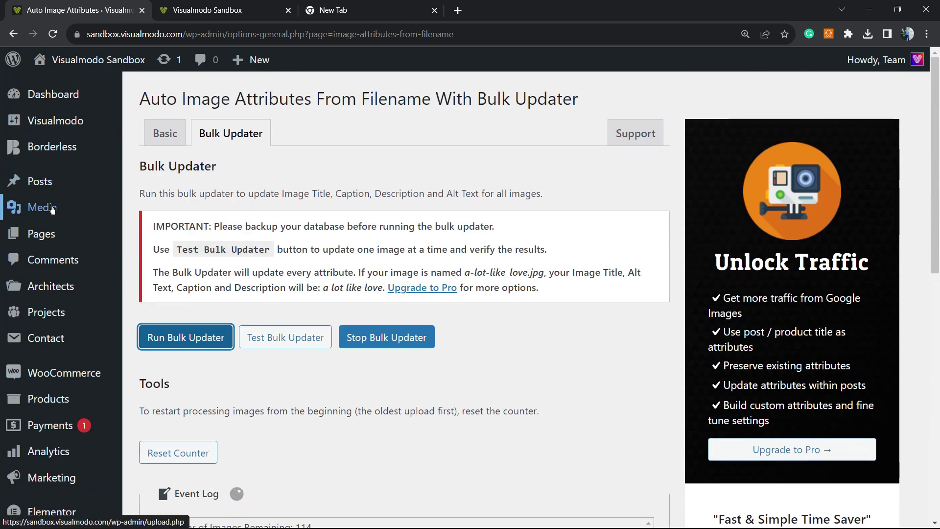
Open the Media Library in a new tab and inspect the architect house image's details.
{"action": "right_click", "coordinate": [52, 209]}
{"action": "left_click", "coordinate": [85, 219]}
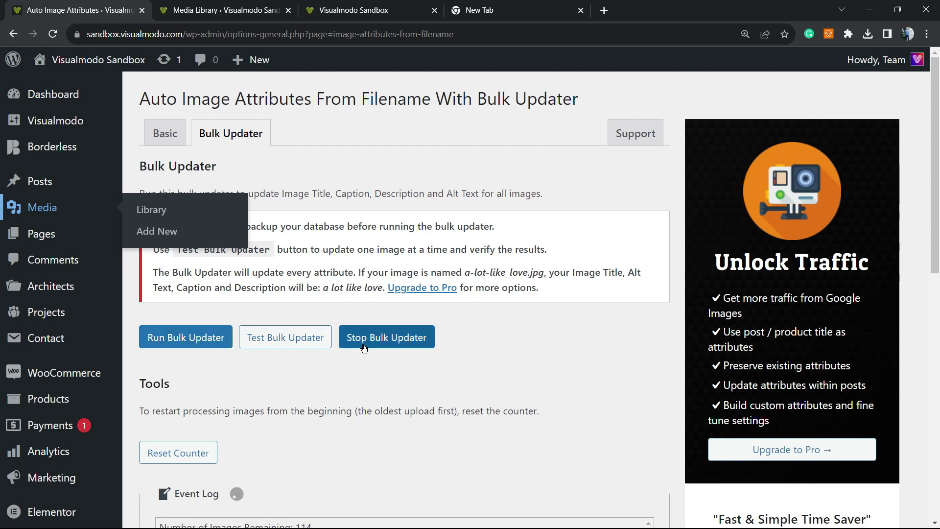
{"action": "scroll", "coordinate": [362, 347], "scroll_direction": "down", "scroll_amount": 5}
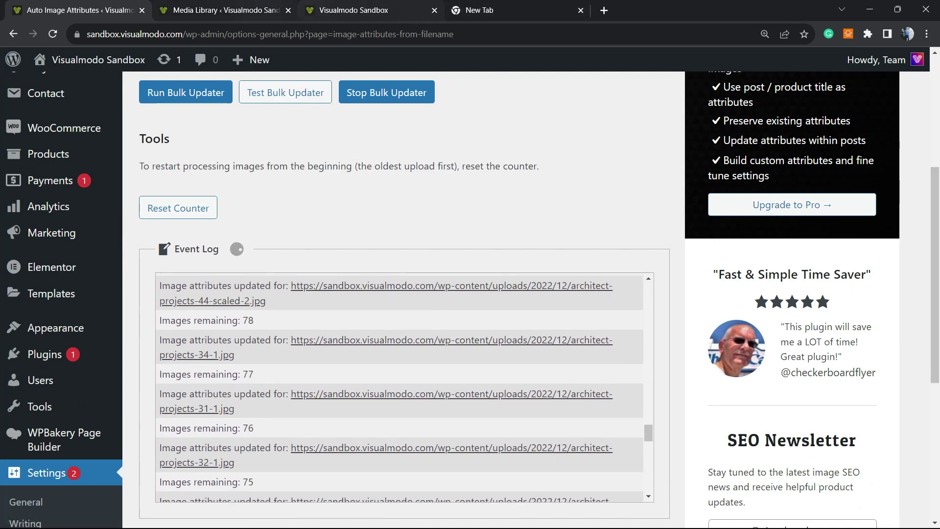
{"action": "left_click", "coordinate": [269, 9]}
{"action": "scroll", "coordinate": [440, 249], "scroll_direction": "down", "scroll_amount": 1}
{"action": "scroll", "coordinate": [440, 248], "scroll_direction": "down", "scroll_amount": 20}
{"action": "scroll", "coordinate": [441, 248], "scroll_direction": "up", "scroll_amount": 20}
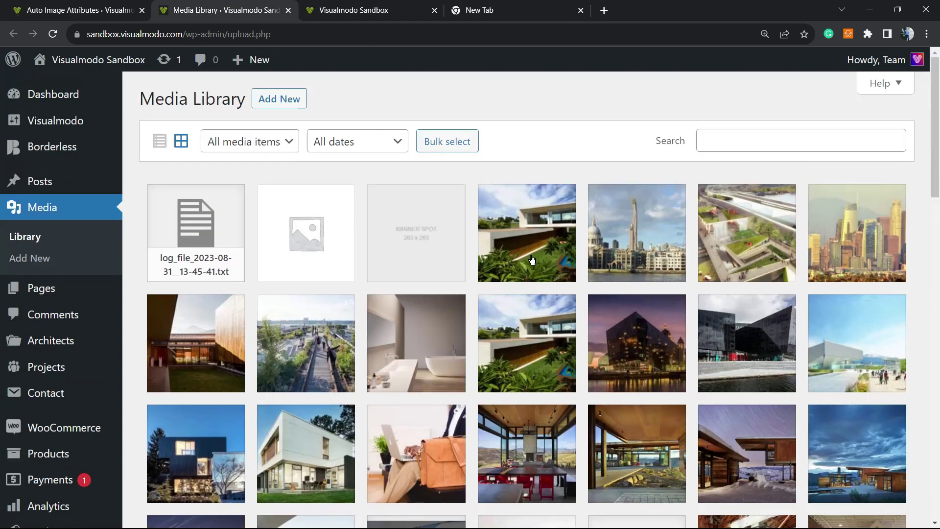
{"action": "left_click", "coordinate": [530, 234]}
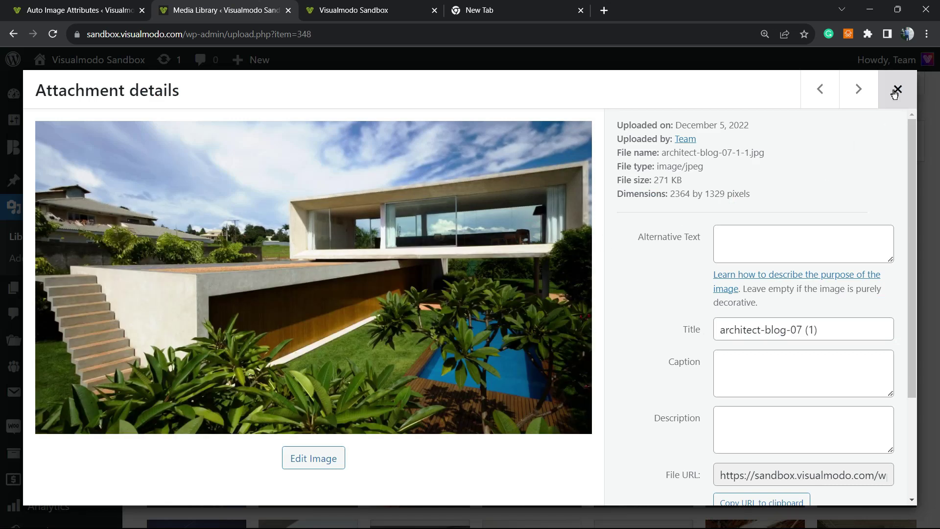
{"action": "left_click", "coordinate": [898, 89]}
{"action": "scroll", "coordinate": [574, 346], "scroll_direction": "down", "scroll_amount": 20}
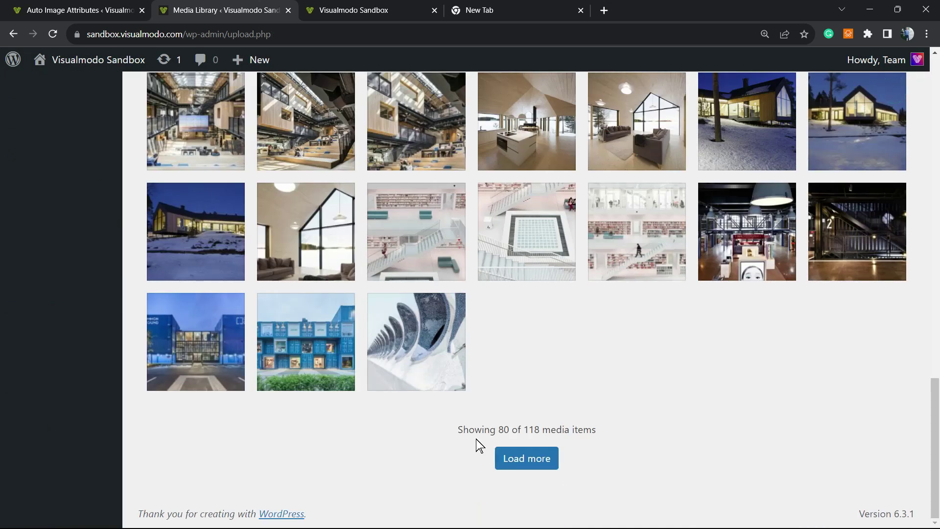
Load all media, confirm the Architect logo's alt text reads 'architect logo 1', and open the red-cap photo.
{"action": "left_click", "coordinate": [513, 458]}
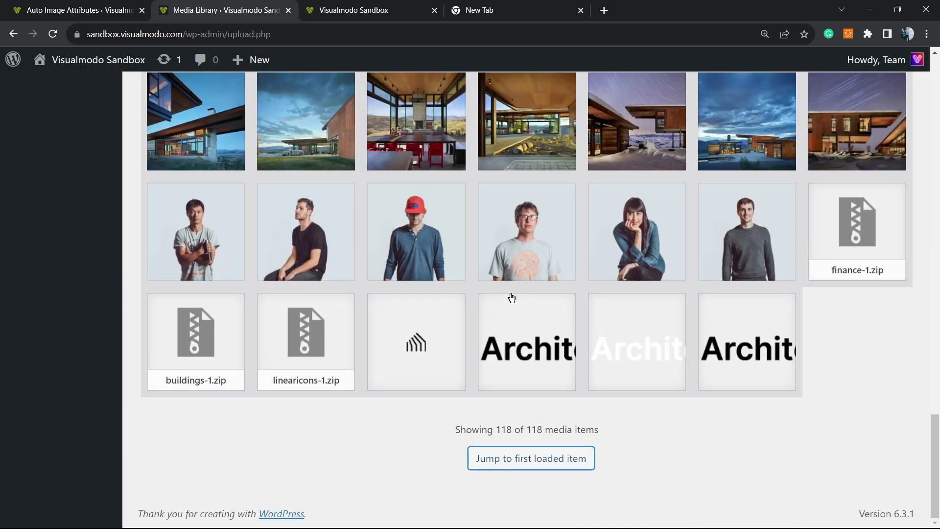
{"action": "left_click", "coordinate": [762, 372]}
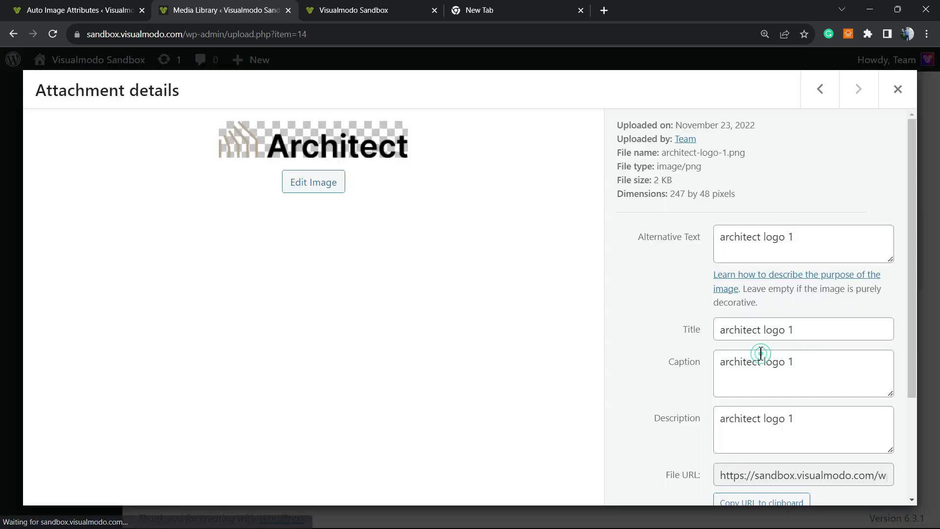
{"action": "triple_click", "coordinate": [738, 250]}
{"action": "triple_click", "coordinate": [754, 244]}
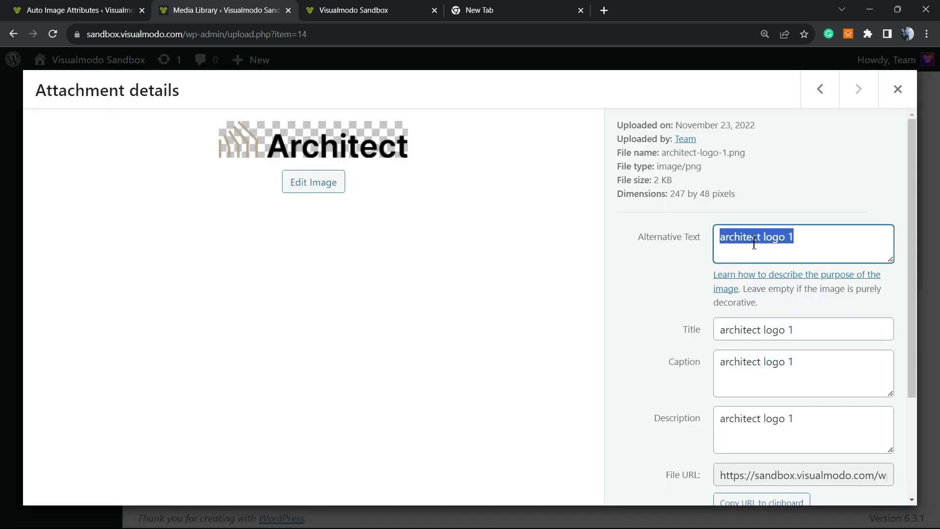
{"action": "left_click", "coordinate": [898, 88]}
{"action": "left_click", "coordinate": [422, 232]}
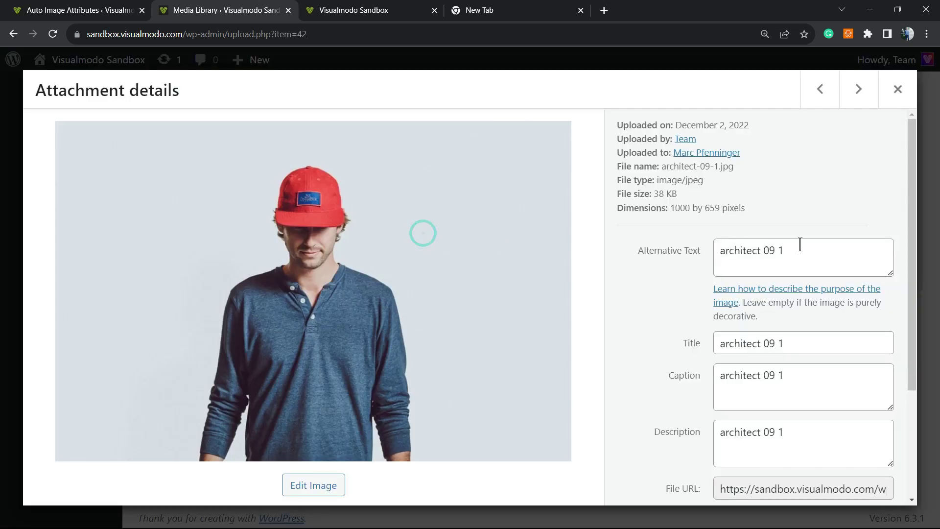
{"action": "left_click", "coordinate": [889, 96]}
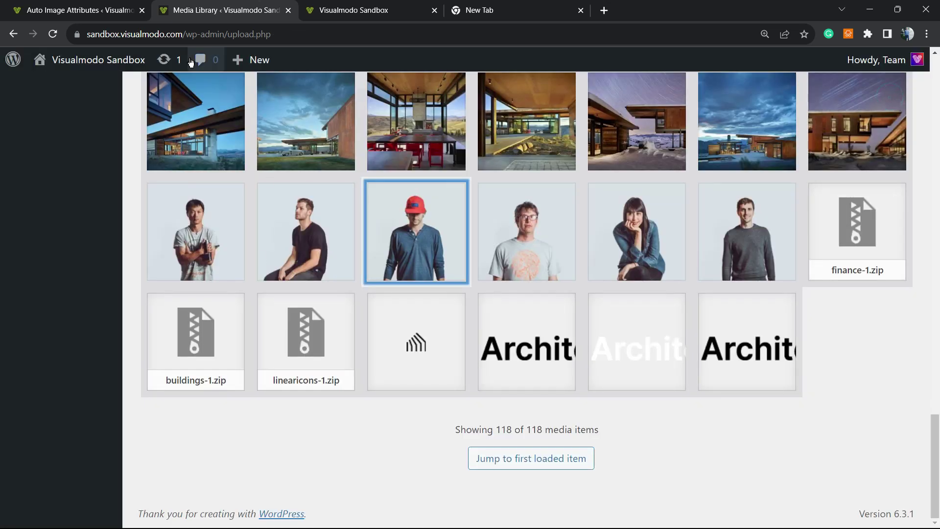
{"action": "left_click", "coordinate": [78, 10]}
{"action": "scroll", "coordinate": [310, 269], "scroll_direction": "down", "scroll_amount": 5}
{"action": "scroll", "coordinate": [310, 267], "scroll_direction": "up", "scroll_amount": 4}
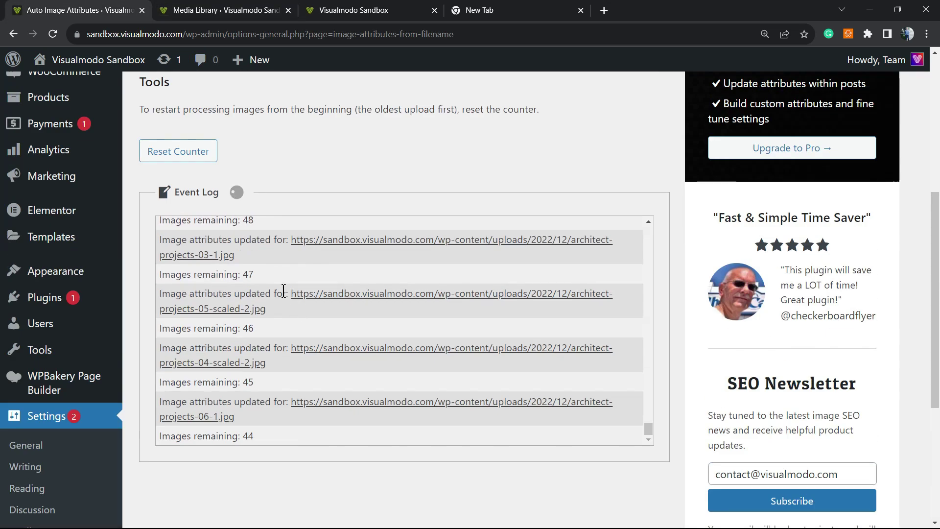
{"action": "scroll", "coordinate": [284, 300], "scroll_direction": "down", "scroll_amount": 2}
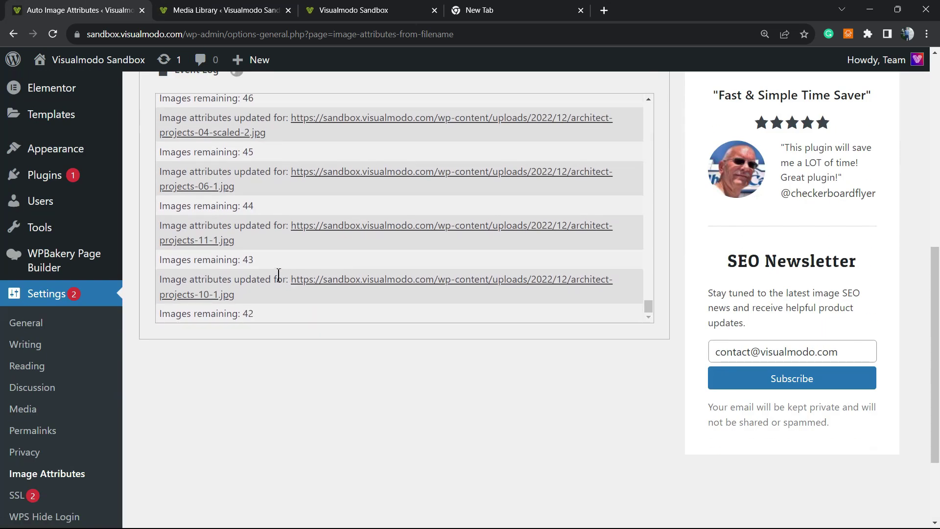
{"action": "scroll", "coordinate": [280, 260], "scroll_direction": "up", "scroll_amount": 2}
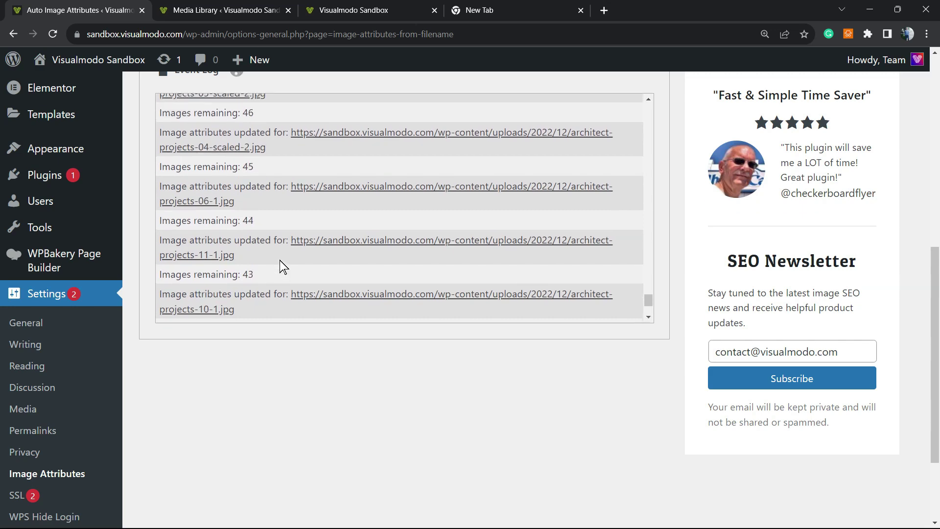
{"action": "left_click", "coordinate": [225, 10]}
{"action": "scroll", "coordinate": [397, 284], "scroll_direction": "up", "scroll_amount": 20}
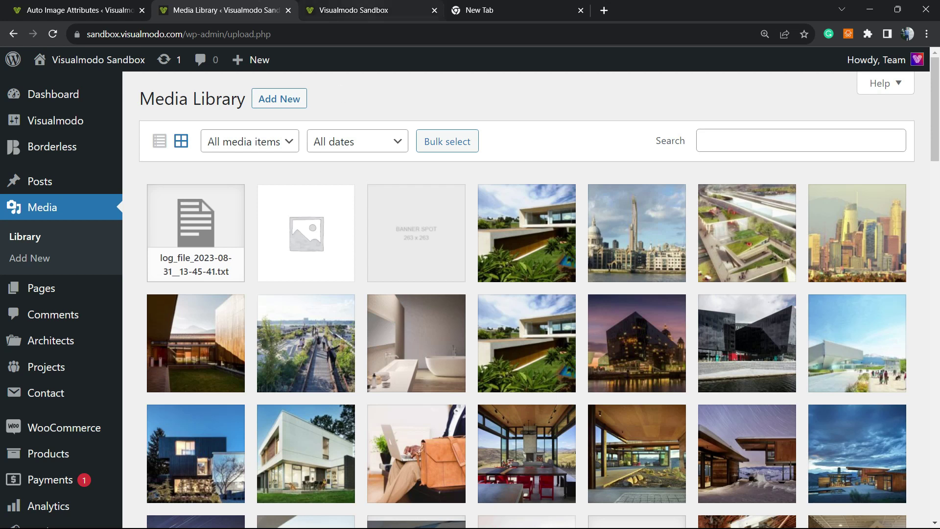
{"action": "mouse_move", "coordinate": [408, 15]}
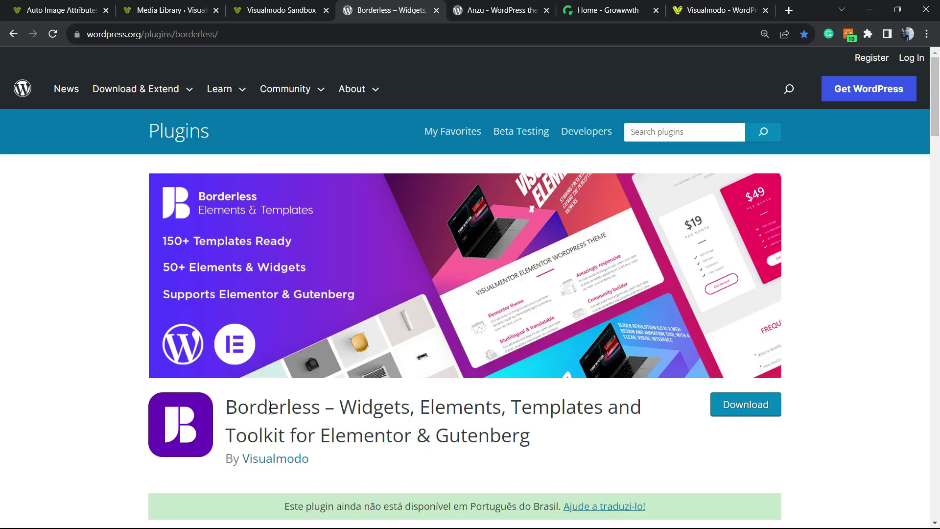
Highlight 'Borderless Widgets Elements Templates' in the plugin title, then view the Anzu theme page.
{"action": "double_click", "coordinate": [267, 407]}
{"action": "double_click", "coordinate": [401, 414]}
{"action": "double_click", "coordinate": [454, 413]}
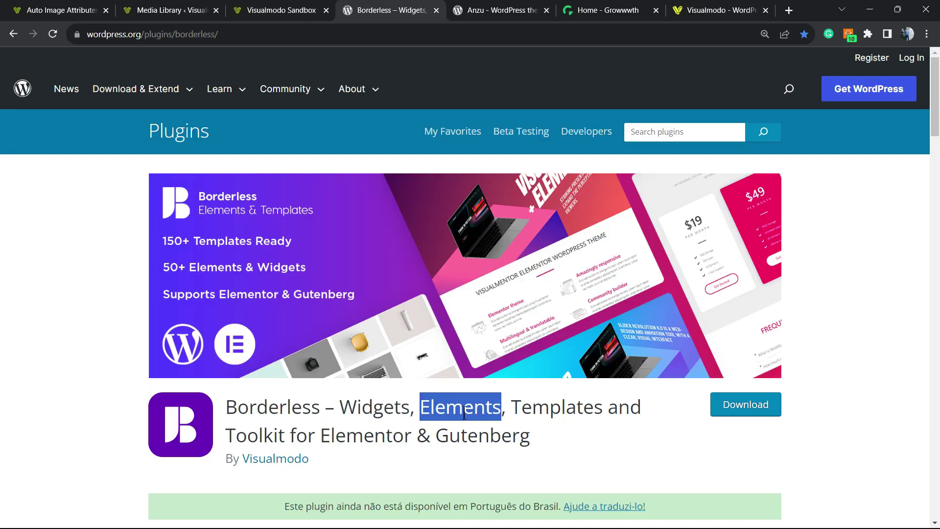
{"action": "double_click", "coordinate": [533, 410]}
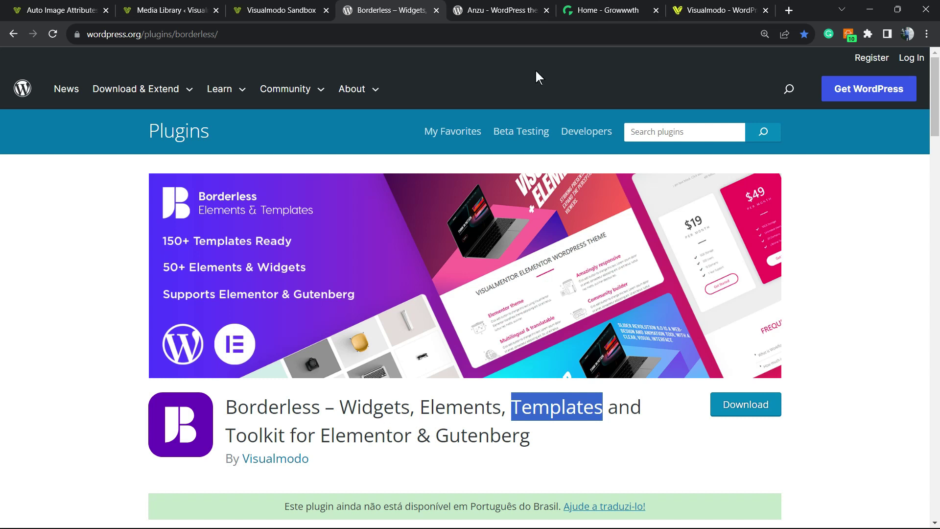
{"action": "left_click", "coordinate": [497, 10]}
{"action": "double_click", "coordinate": [202, 275]}
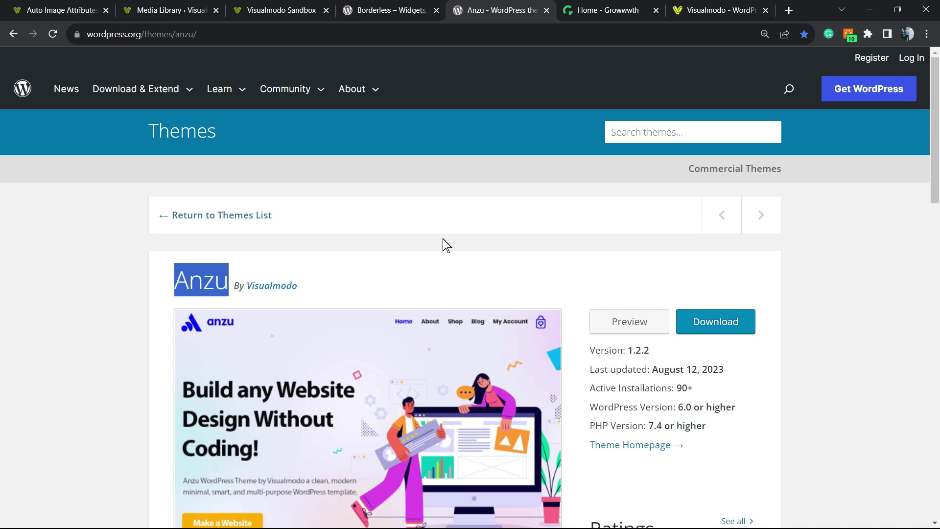
Scroll through Growwwth's guest-posting publisher listings, then switch to the Visualmodo homepage tab.
{"action": "left_click", "coordinate": [606, 11]}
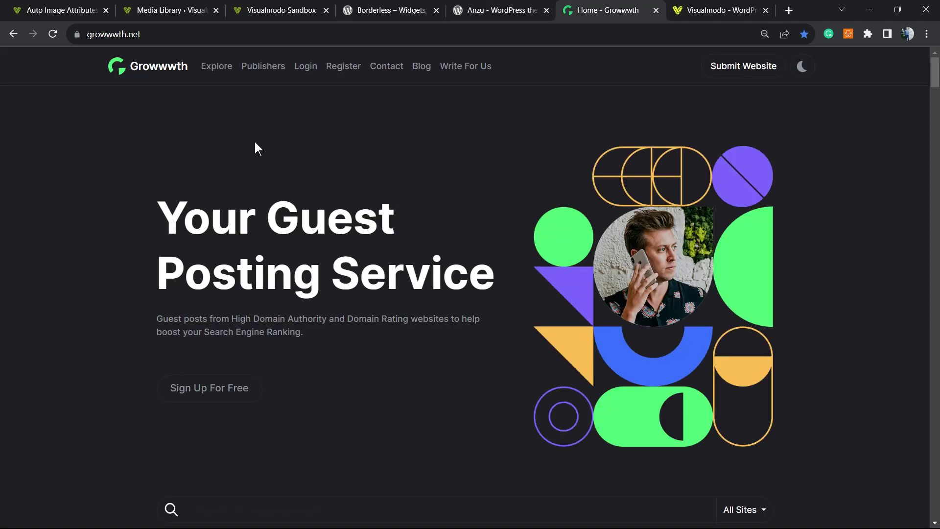
{"action": "left_click", "coordinate": [107, 34]}
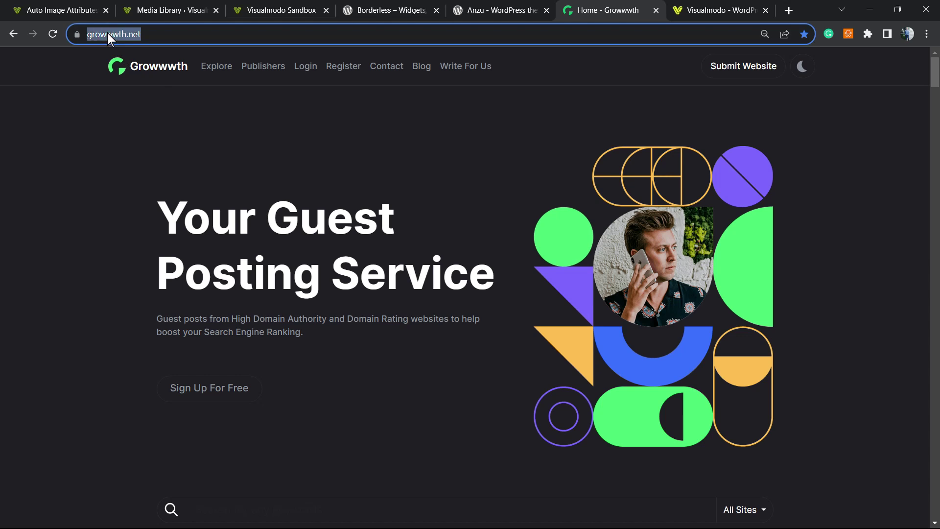
{"action": "scroll", "coordinate": [334, 218], "scroll_direction": "down", "scroll_amount": 15}
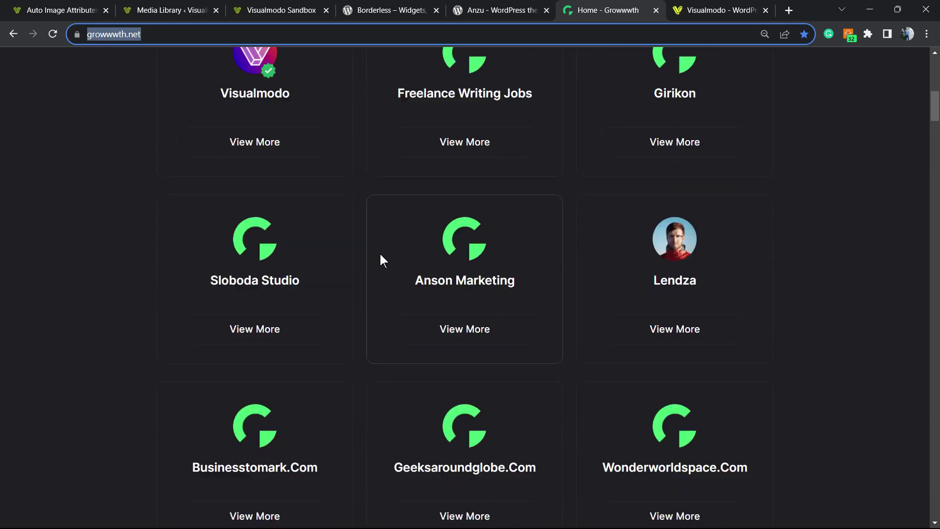
{"action": "scroll", "coordinate": [379, 251], "scroll_direction": "down", "scroll_amount": 20}
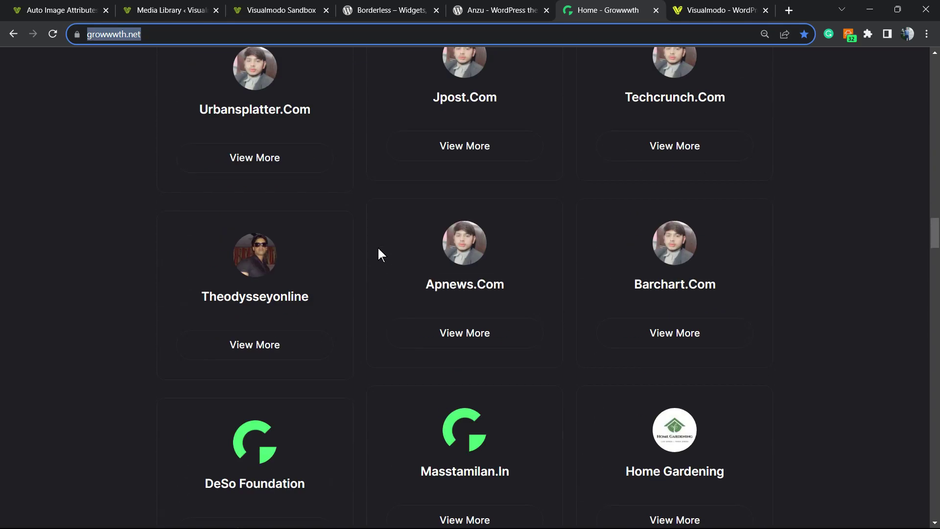
{"action": "scroll", "coordinate": [378, 250], "scroll_direction": "down", "scroll_amount": 15}
{"action": "key", "text": "ctrl+Tab"}
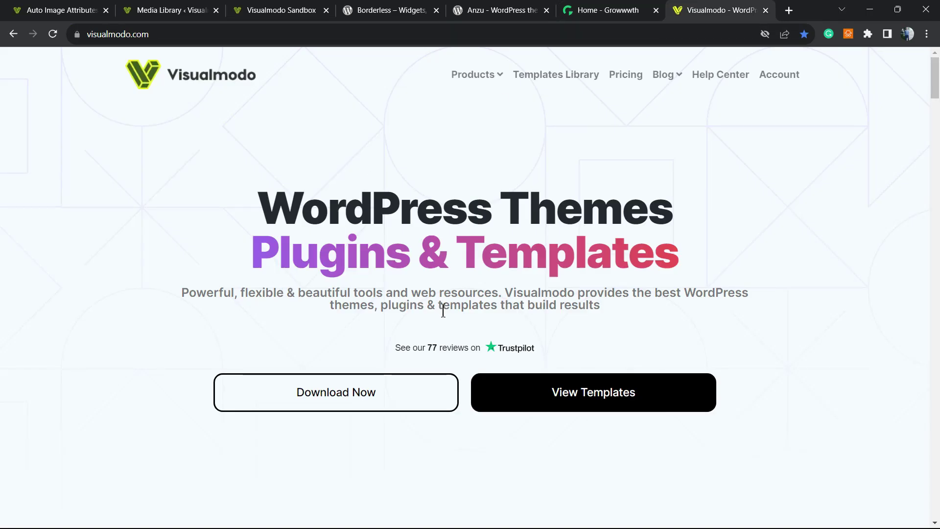
Browse Visualmodo's Templates Library past Doctors Office, Coffee Shop and Steak House down to Politic and Bistro.
{"action": "left_click", "coordinate": [551, 75]}
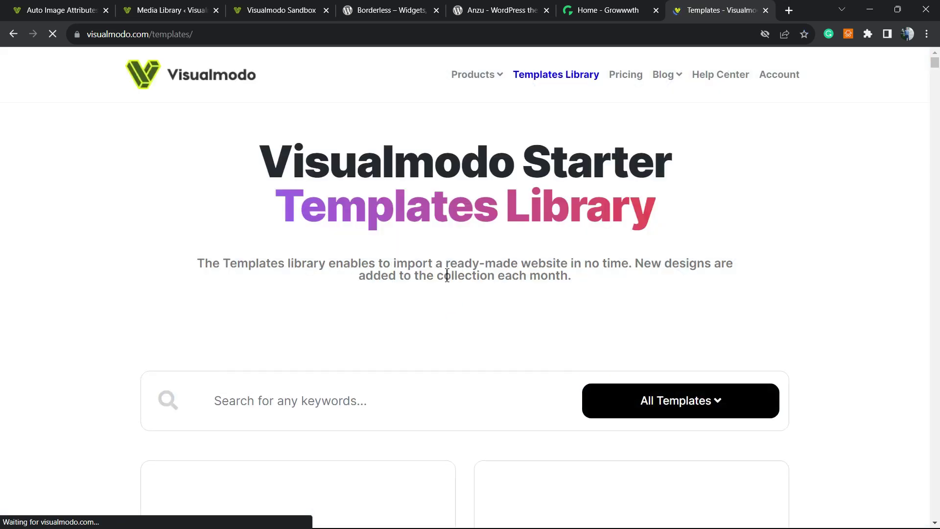
{"action": "scroll", "coordinate": [447, 275], "scroll_direction": "down", "scroll_amount": 15}
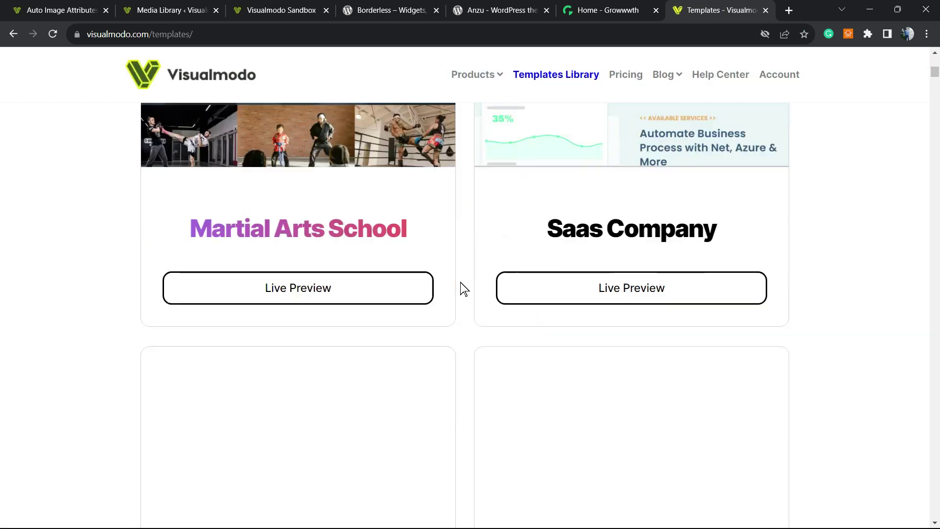
{"action": "scroll", "coordinate": [463, 289], "scroll_direction": "down", "scroll_amount": 3}
{"action": "scroll", "coordinate": [464, 289], "scroll_direction": "down", "scroll_amount": 20}
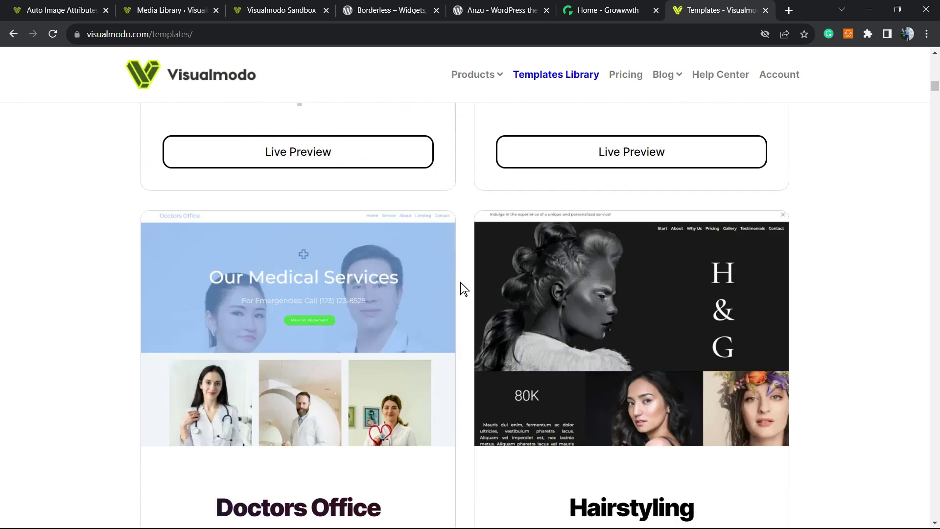
{"action": "scroll", "coordinate": [464, 289], "scroll_direction": "down", "scroll_amount": 20}
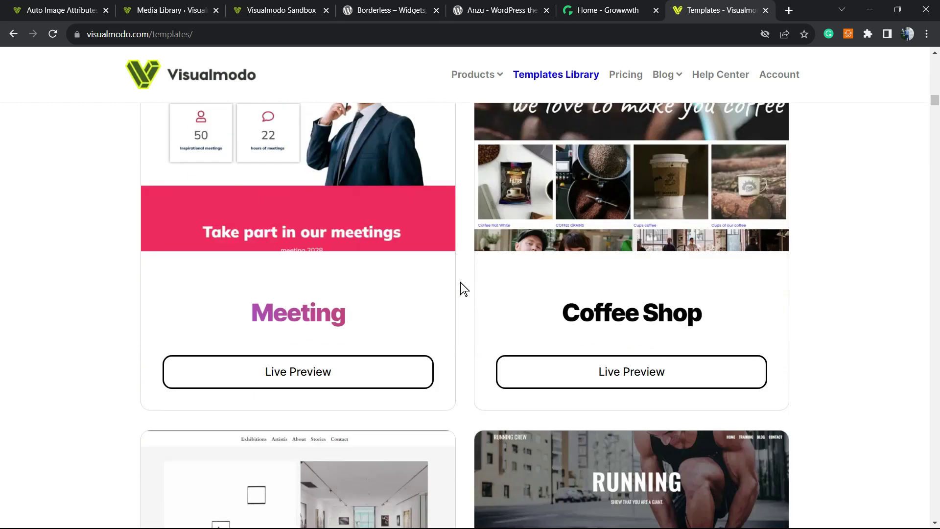
{"action": "scroll", "coordinate": [485, 296], "scroll_direction": "down", "scroll_amount": 20}
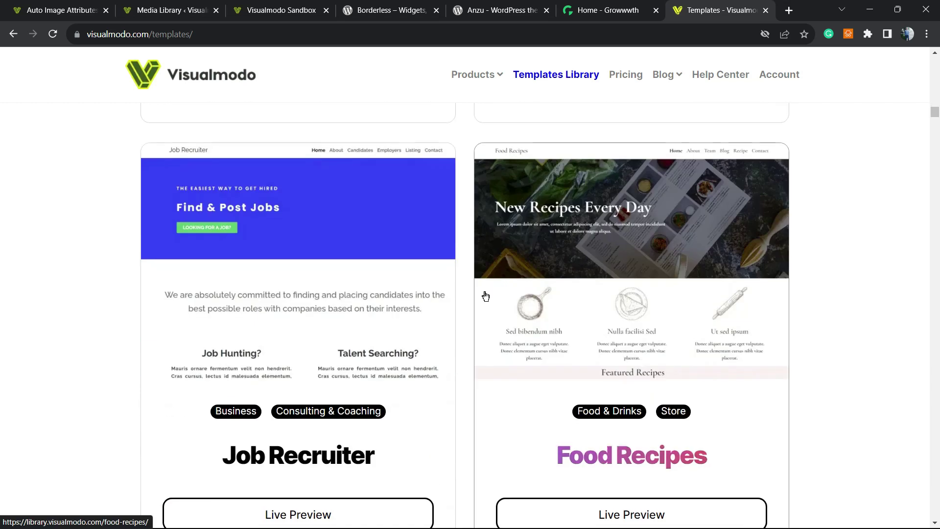
{"action": "scroll", "coordinate": [485, 295], "scroll_direction": "down", "scroll_amount": 20}
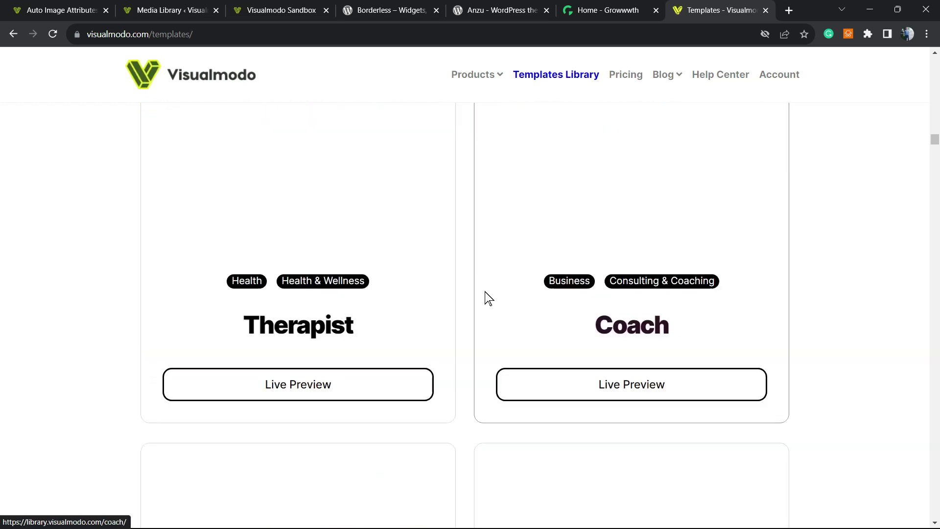
{"action": "scroll", "coordinate": [485, 295], "scroll_direction": "down", "scroll_amount": 20}
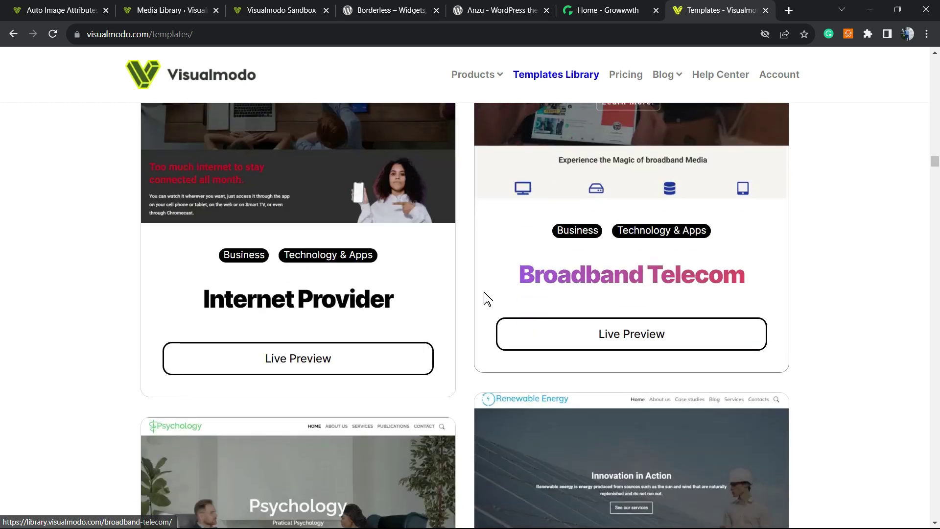
{"action": "scroll", "coordinate": [484, 297], "scroll_direction": "down", "scroll_amount": 20}
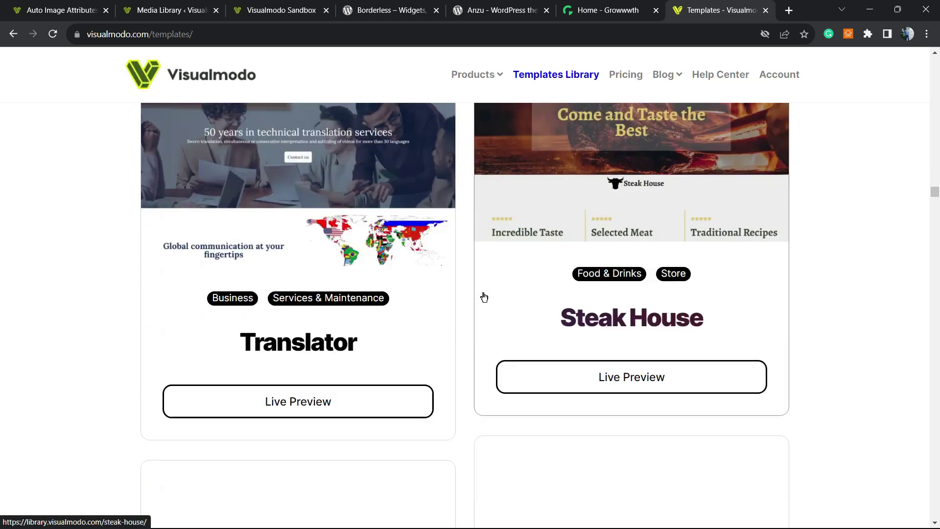
{"action": "scroll", "coordinate": [485, 298], "scroll_direction": "down", "scroll_amount": 20}
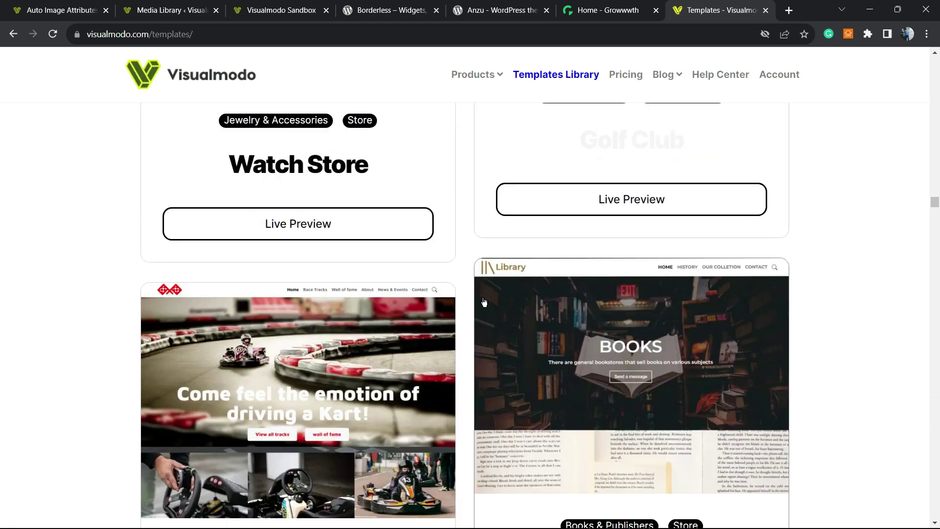
{"action": "scroll", "coordinate": [484, 301], "scroll_direction": "down", "scroll_amount": 15}
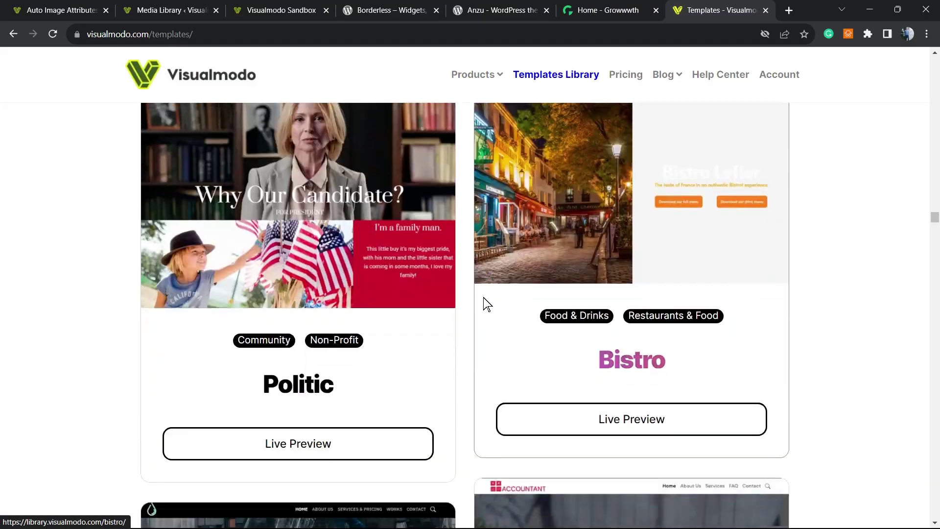